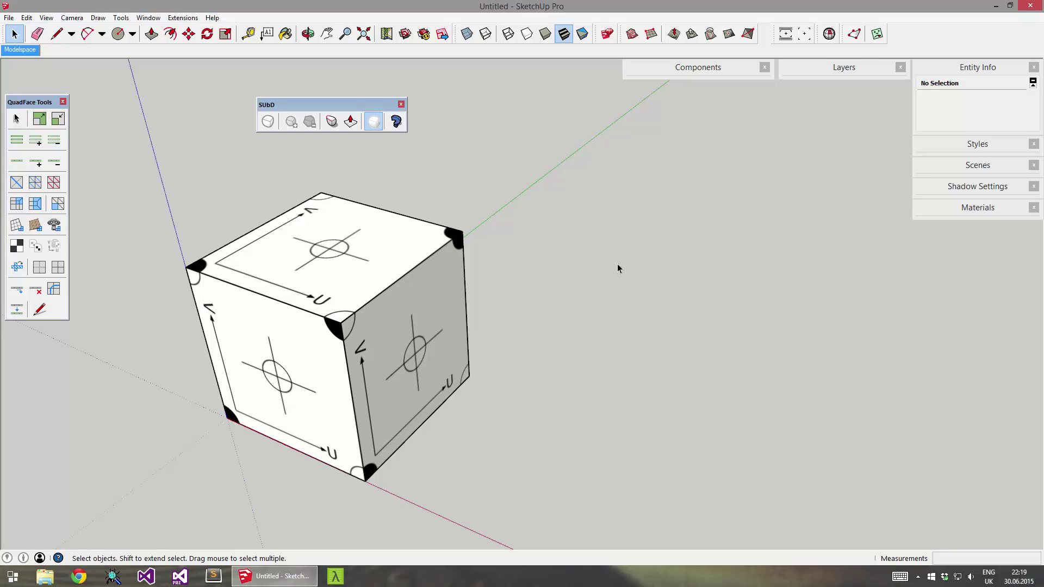
Step: Zoom out to bring the whole UV Cube into view
scroll(618, 268, "down", 2)
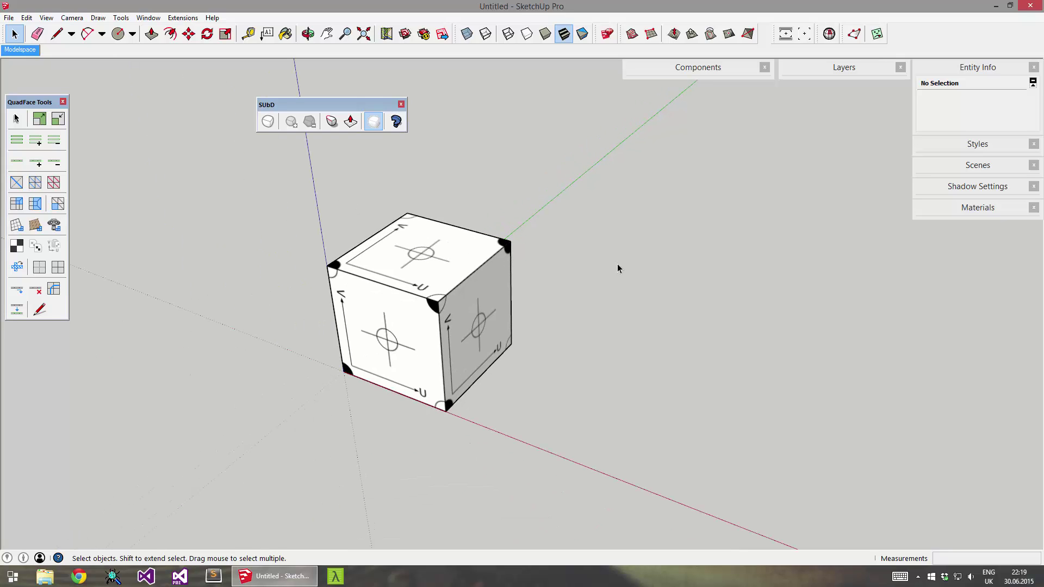
Step: Select the UV Cube and toggle SubD subdivision on to see the smoothed mesh
left_click(424, 256)
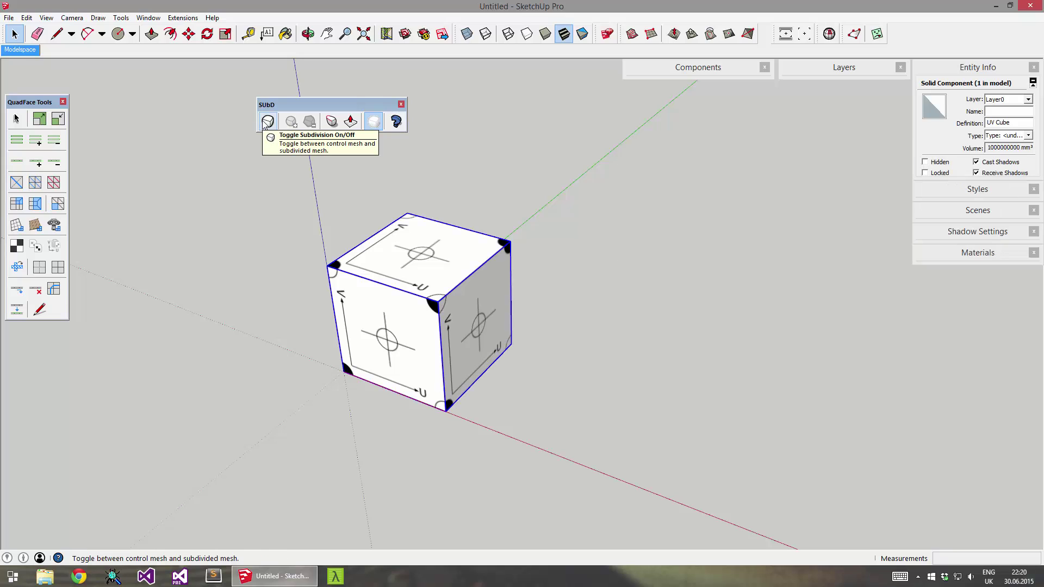
left_click(267, 121)
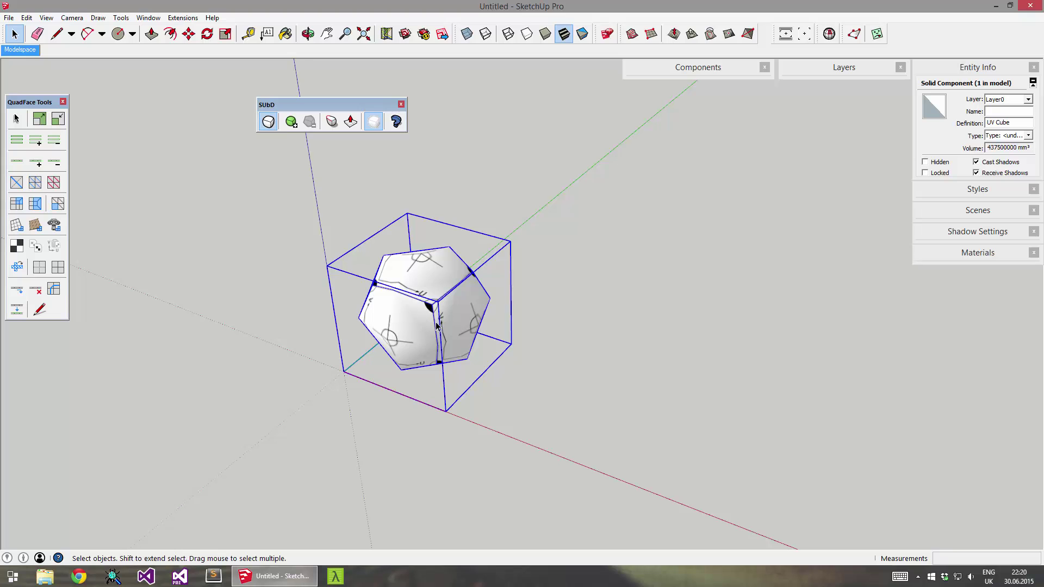
middle_click_drag(398, 341, 401, 270)
scroll(430, 288, "up", 6)
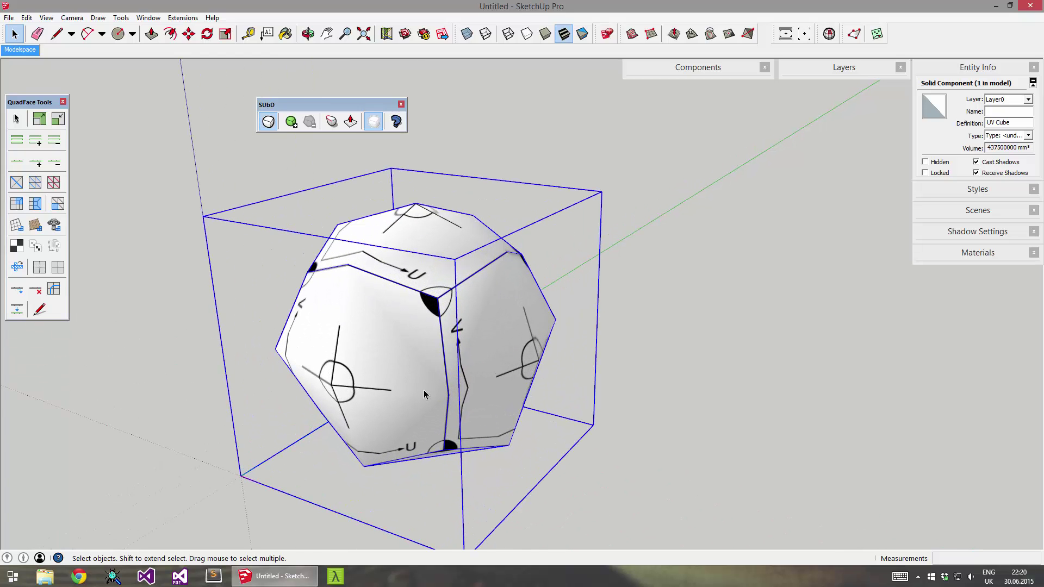
middle_click_drag(425, 310, 430, 271)
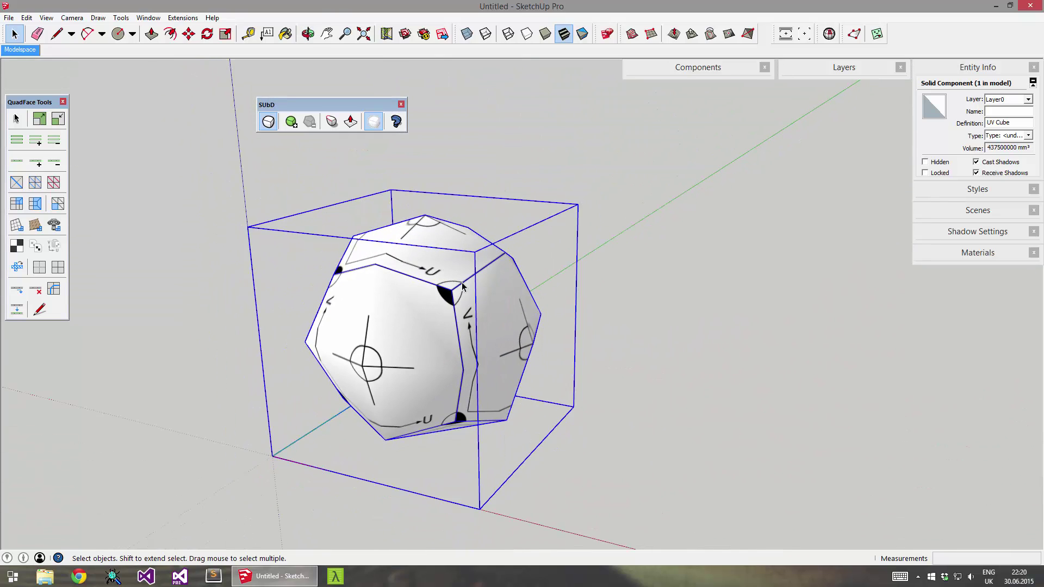
Step: Increase subdivisions three levels, rounding the cube into a near-perfect sphere
left_click(285, 124)
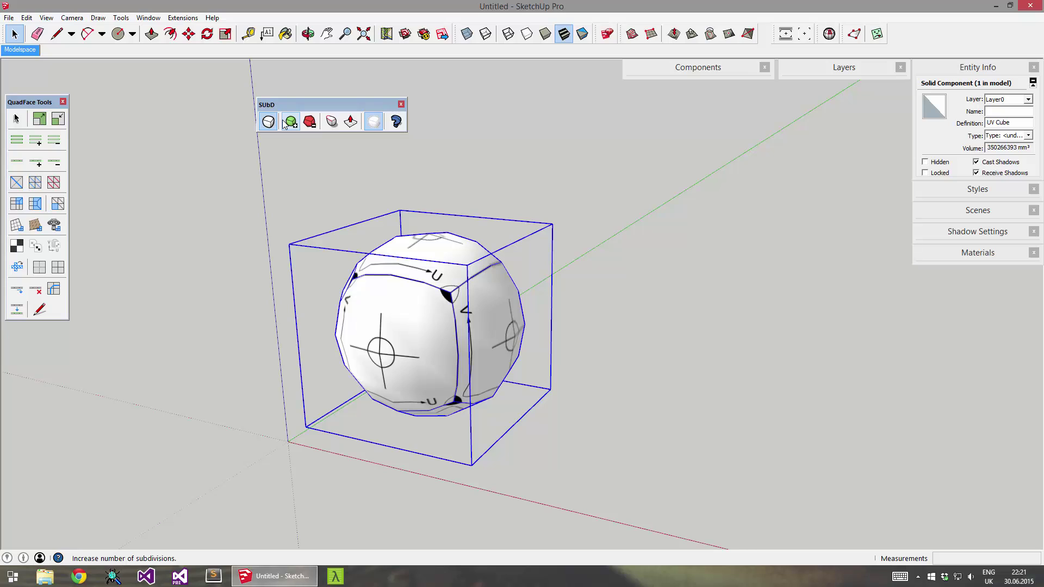
left_click(292, 124)
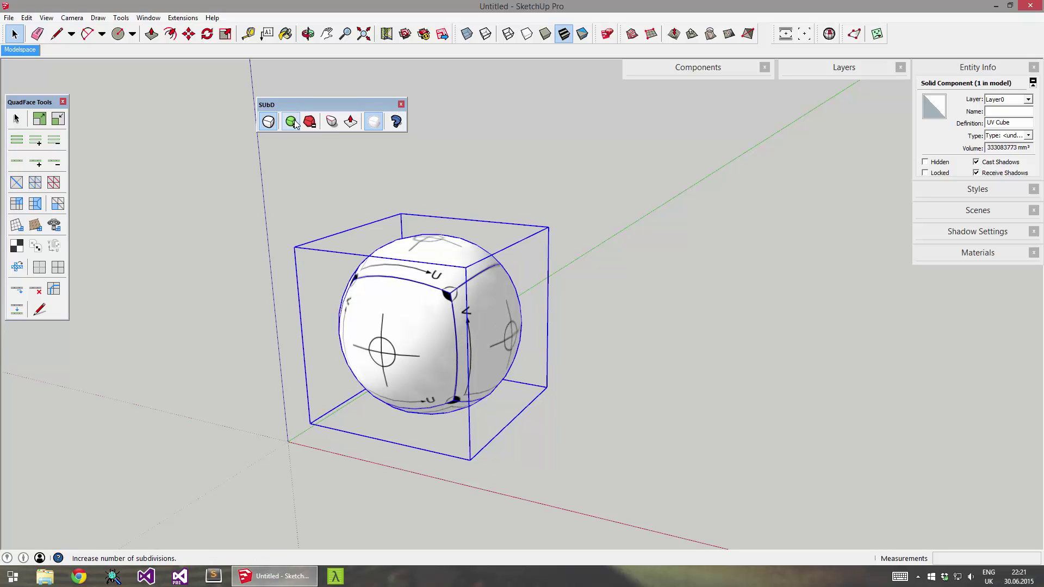
left_click(294, 124)
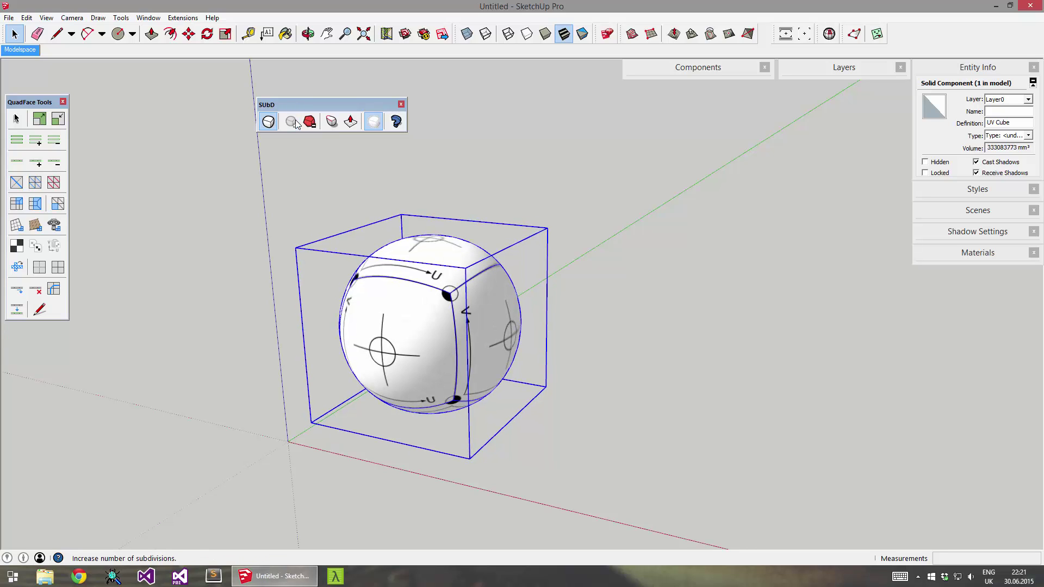
key("o")
left_click_drag(401, 333, 479, 326)
Step: Decrease the subdivision level twice, leaving a slightly faceted ball
key("space")
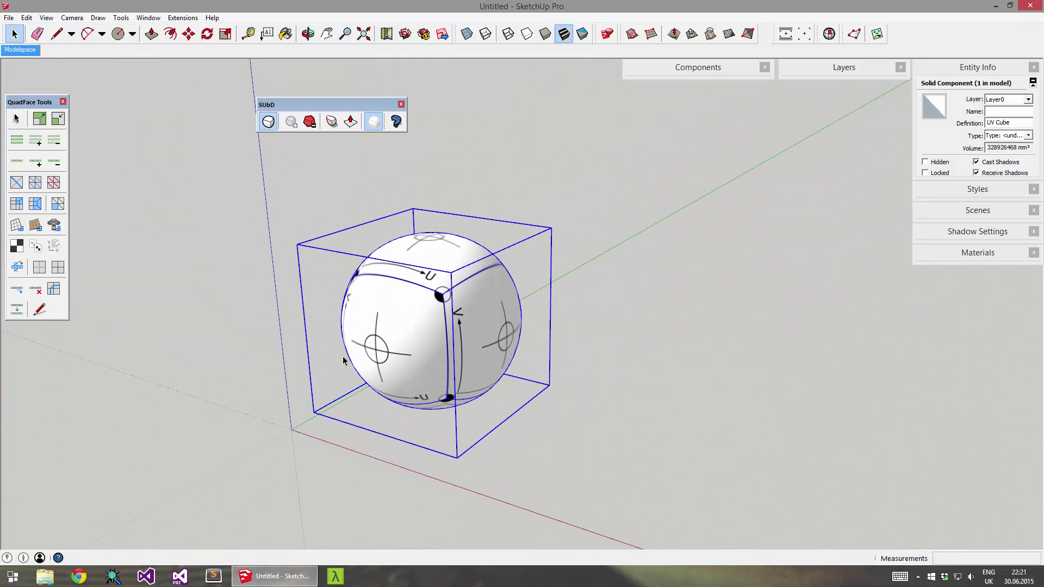
left_click(310, 122)
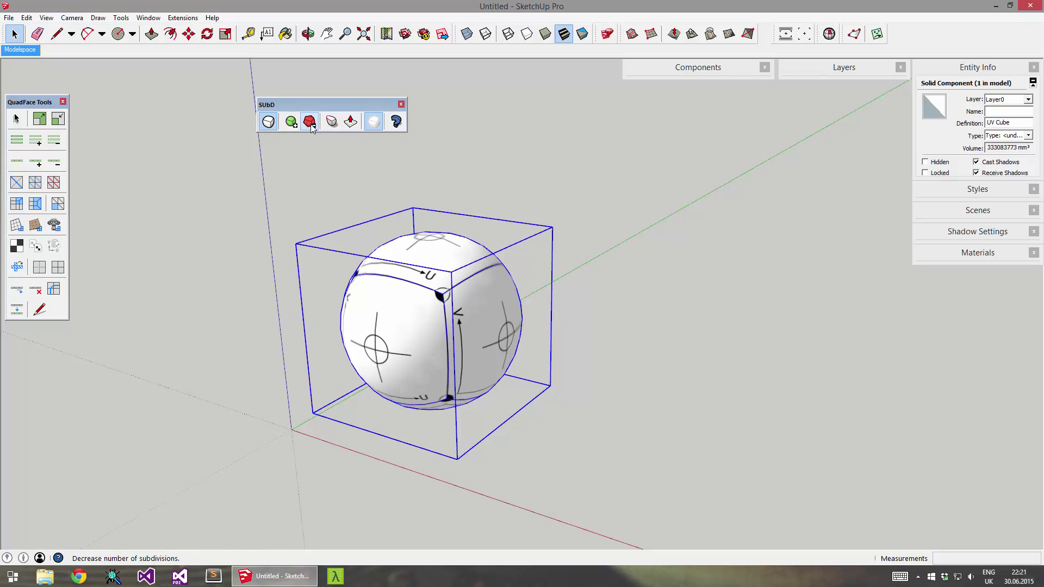
left_click(310, 122)
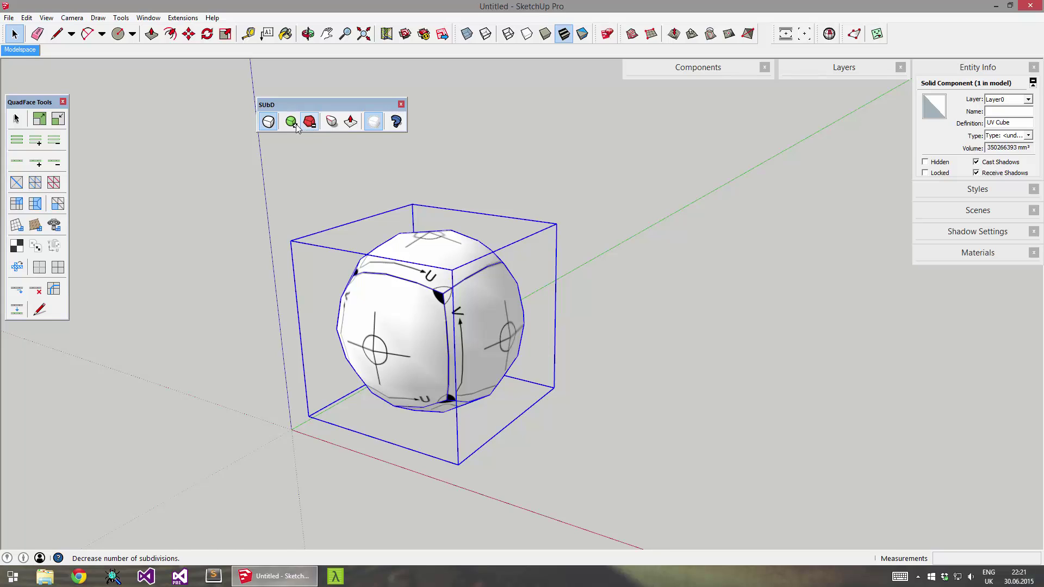
Step: Switch to the control cube and Push/Pull its right face out 1000 mm into a long box
left_click(268, 122)
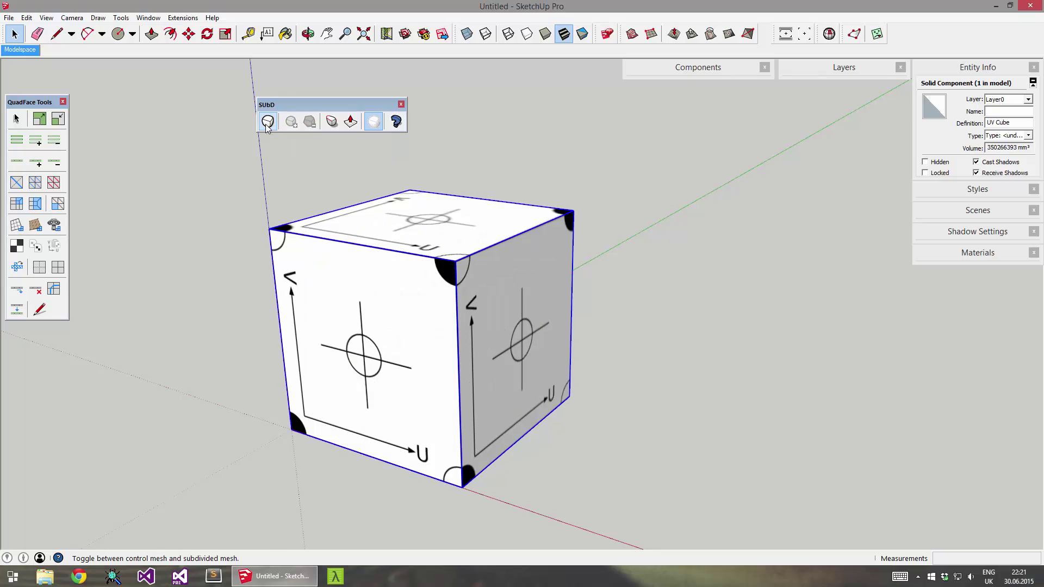
key("p")
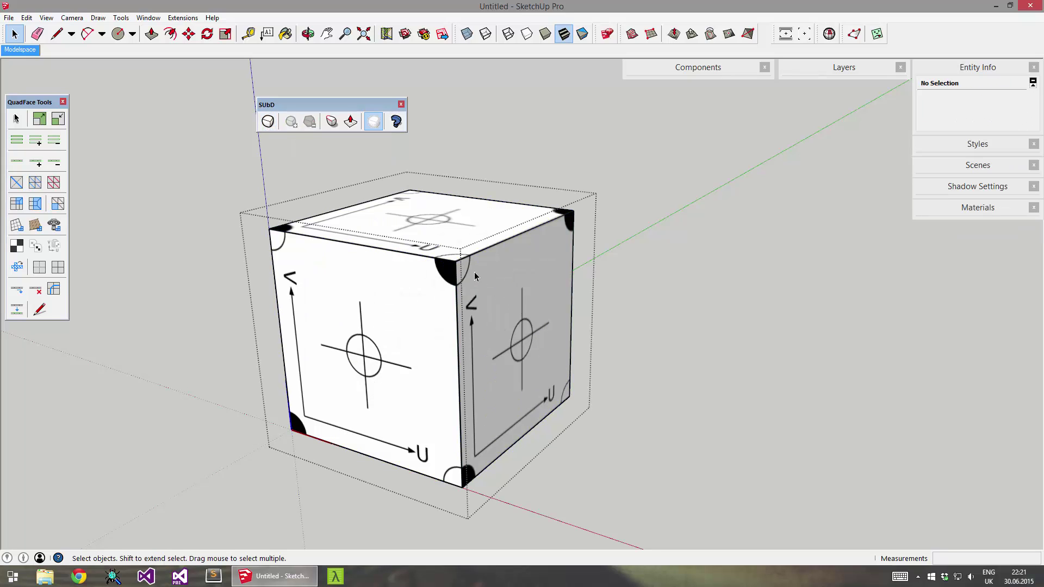
scroll(473, 272, "down", 3)
left_click_drag(520, 281, 623, 309)
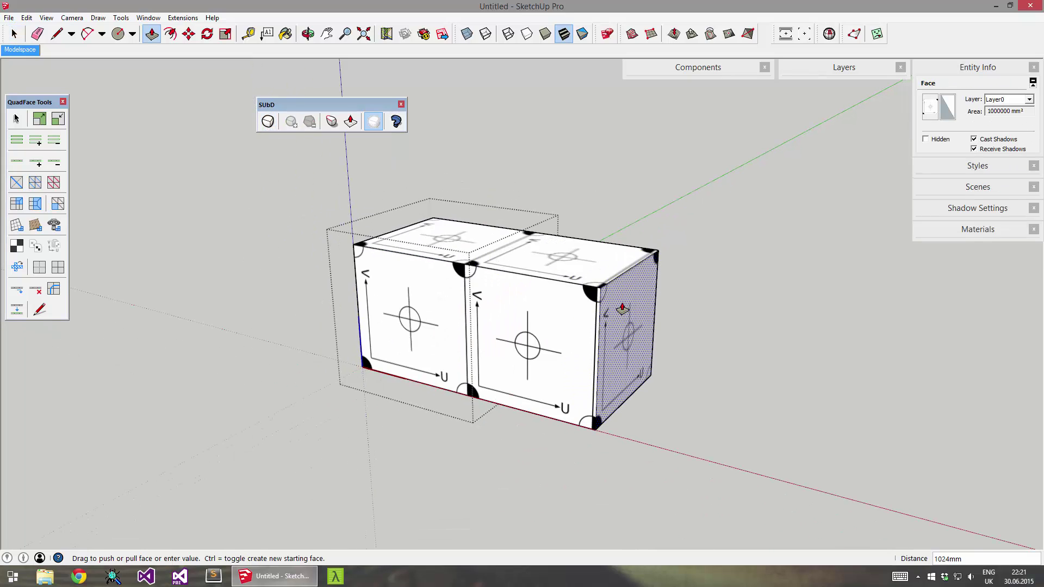
type("1000")
key("Return")
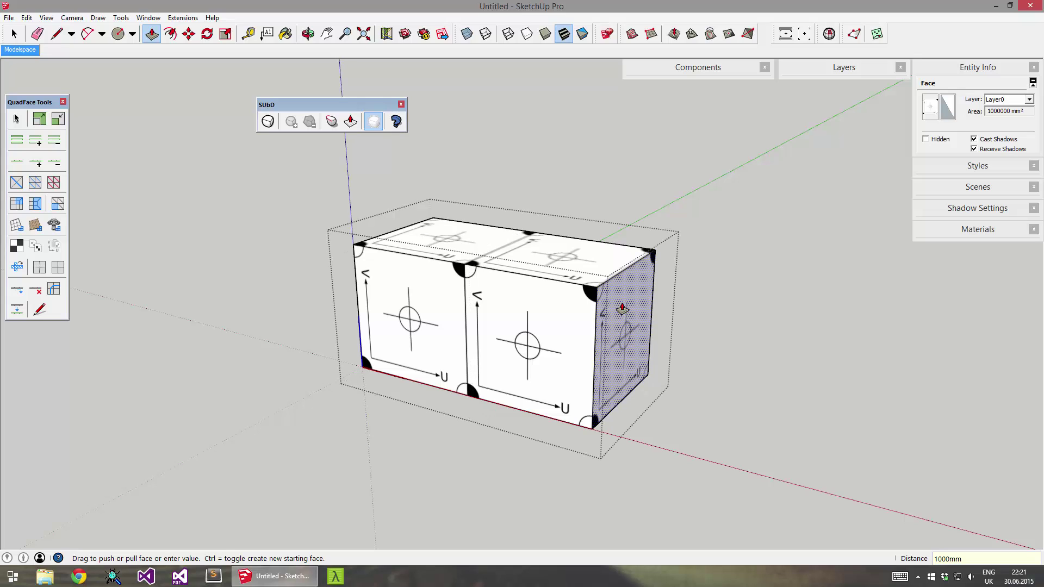
key("space")
left_click(690, 284)
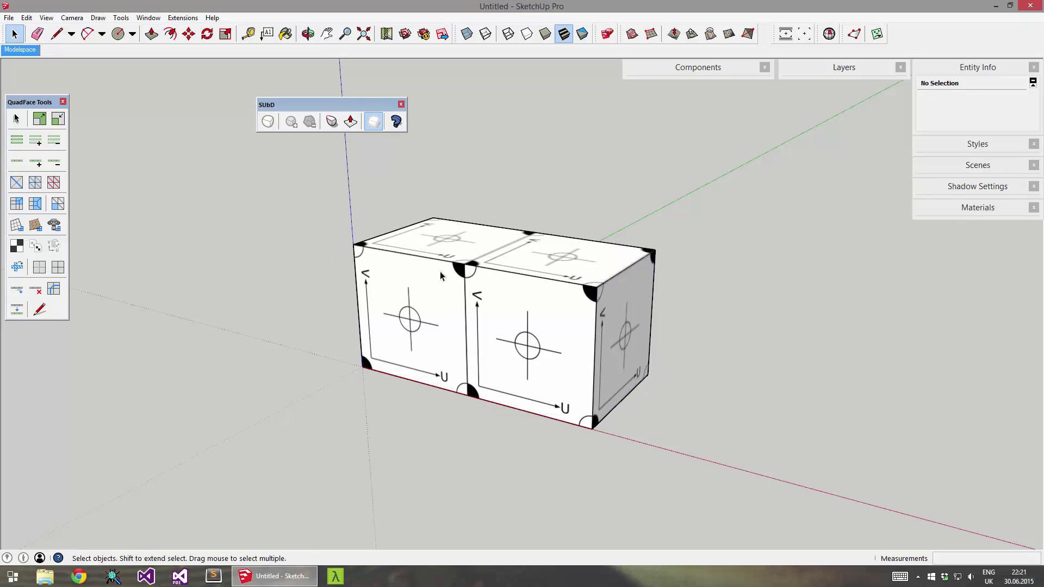
middle_click_drag(440, 272, 457, 301)
Step: Turn subdivision back on for the stretched box
left_click(267, 121)
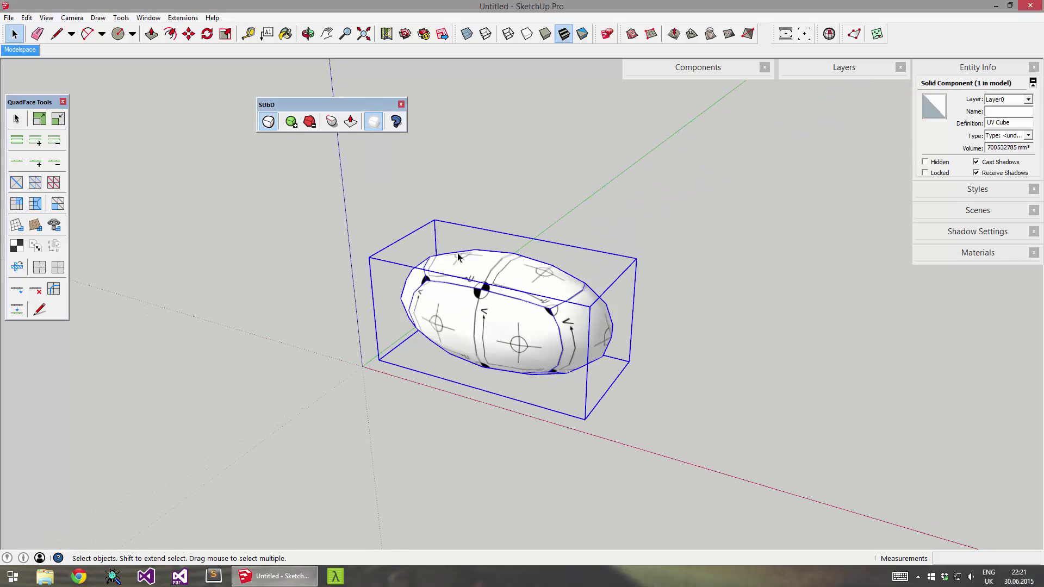
middle_click_drag(506, 337, 548, 310)
scroll(552, 327, "up", 2)
scroll(566, 324, "up", 1)
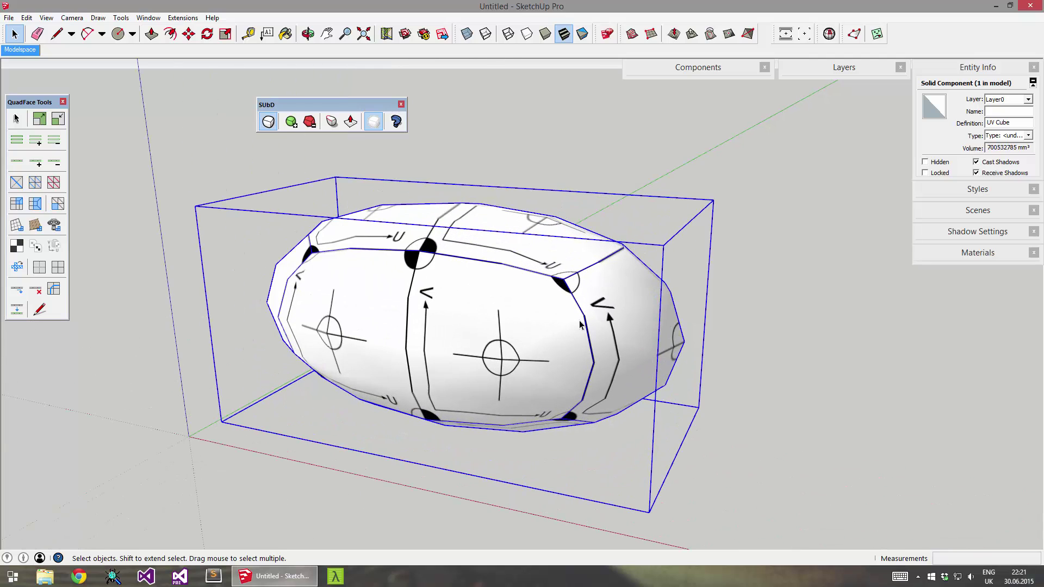
Step: Raise the box's subdivision level one step toward a smooth capsule
left_click(295, 123)
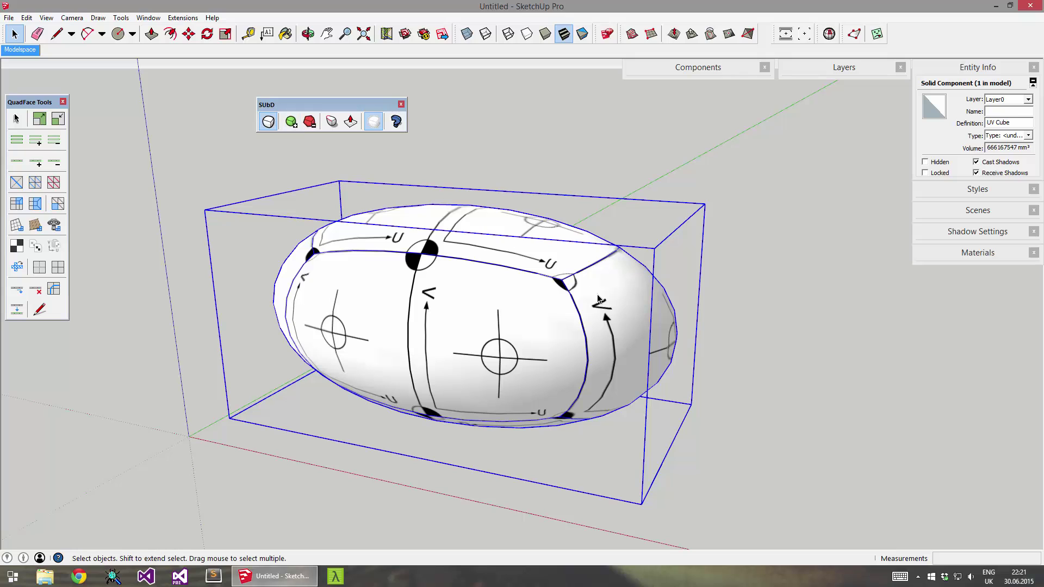
key("o")
left_click_drag(466, 300, 437, 311)
key("space")
Step: Toggle the box to its control mesh and back to the subdivided mesh, then deselect it
left_click(268, 122)
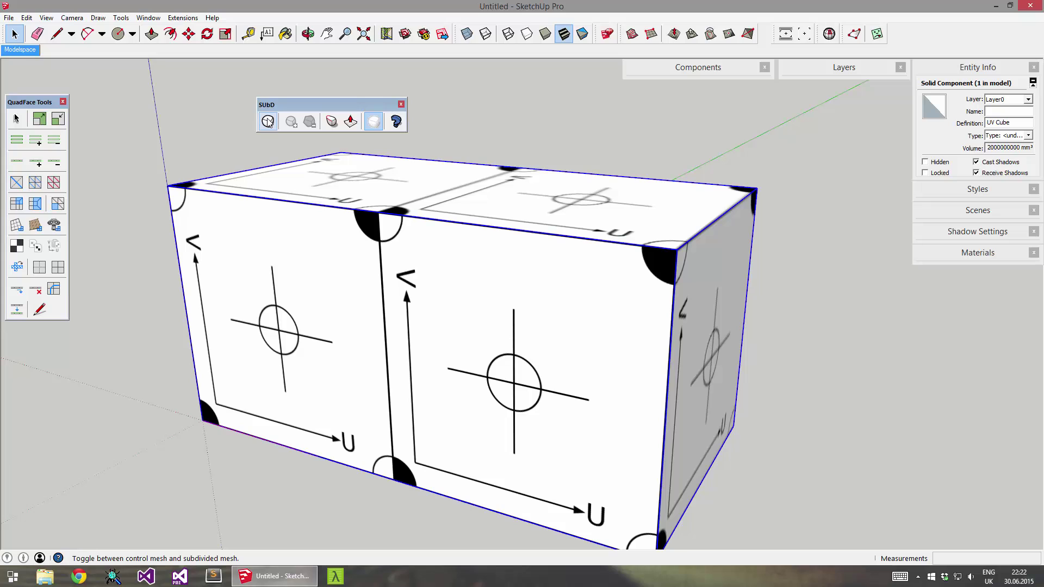
left_click(268, 122)
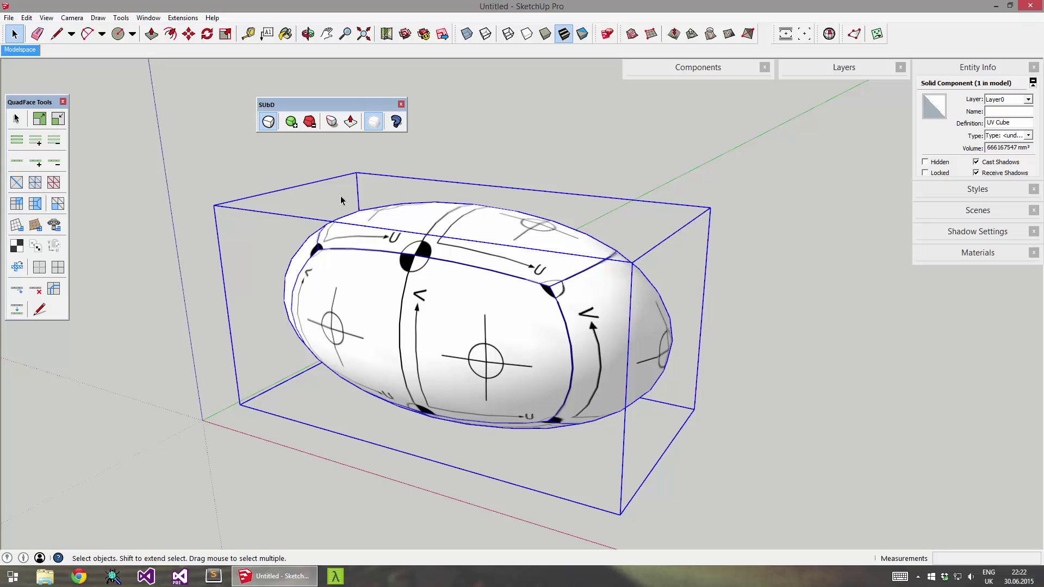
left_click(577, 311)
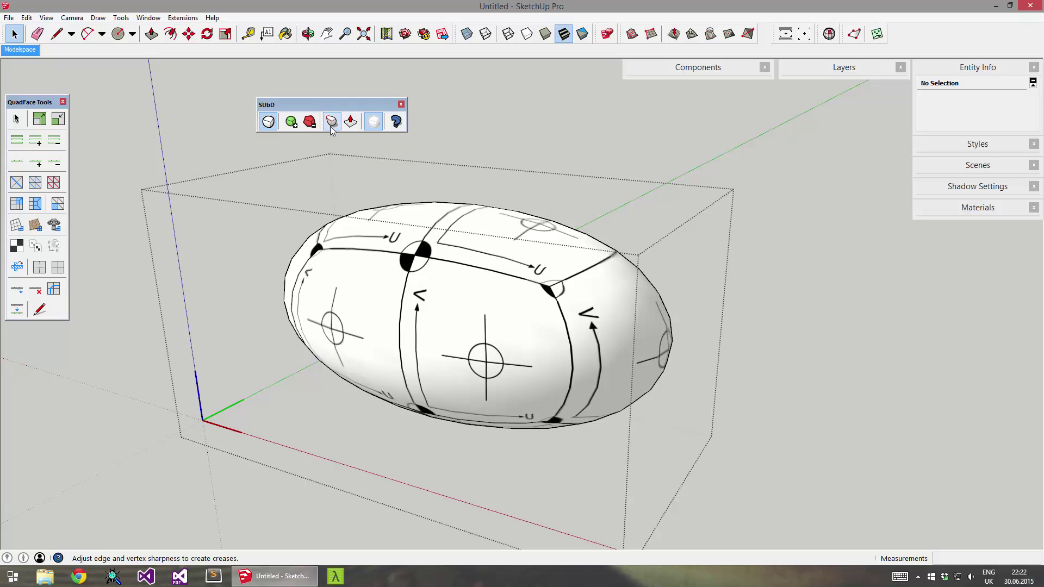
Step: Crease the edge loop at the capsule's right end to 0.35 sharpness with the Crease Tool
left_click(331, 125)
left_click(596, 302)
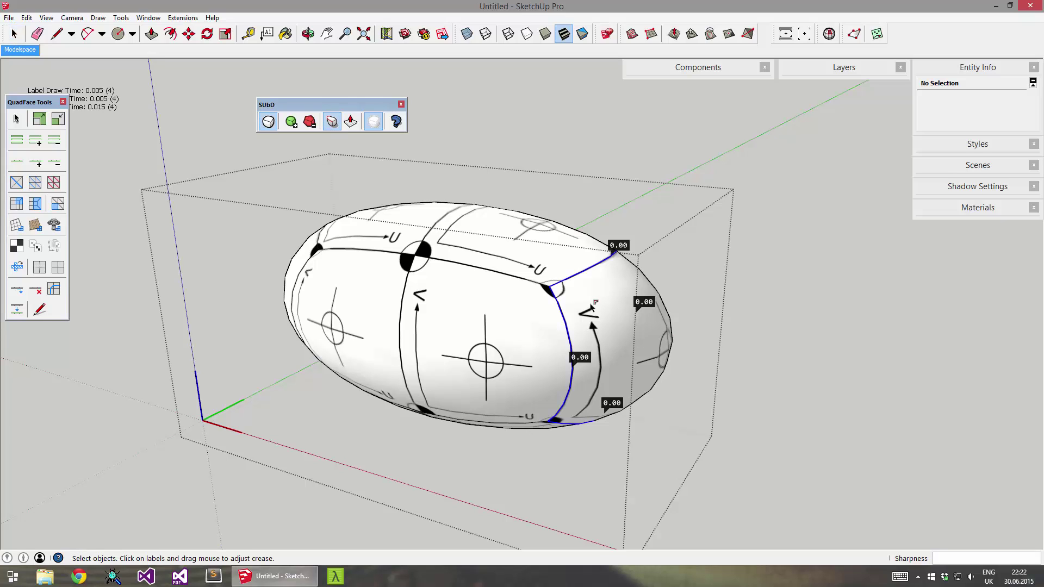
left_click_drag(617, 245, 631, 224)
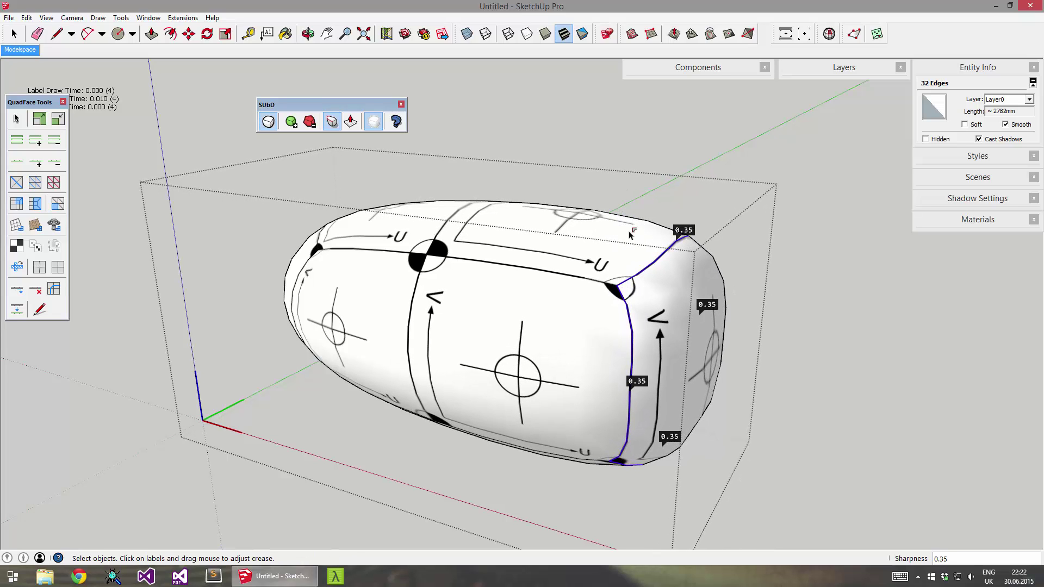
key("space")
middle_click_drag(495, 332, 595, 154)
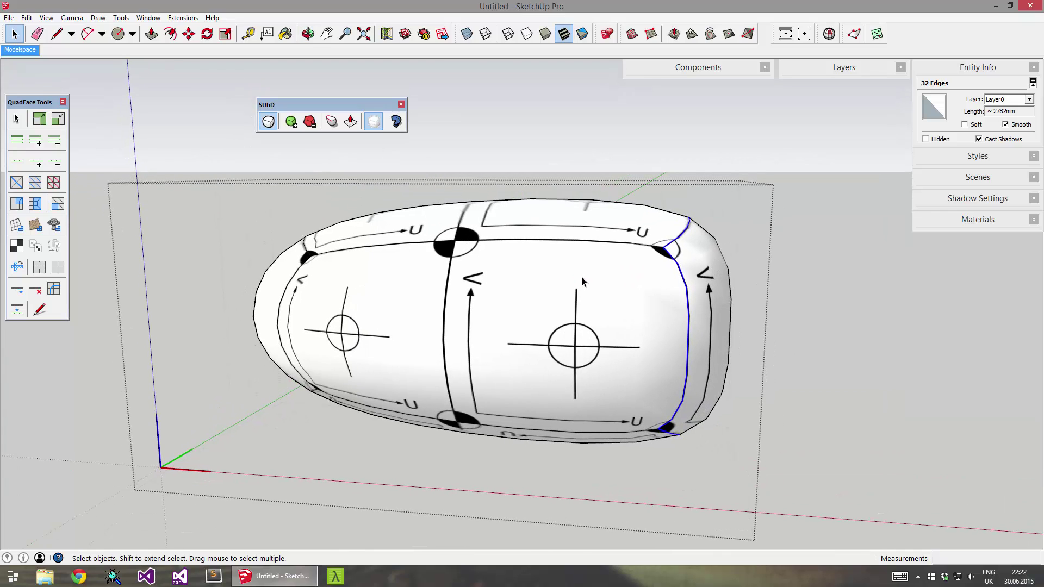
Step: Show the control-mesh box and inspect its edge crease values with the Crease Tool
left_click(270, 122)
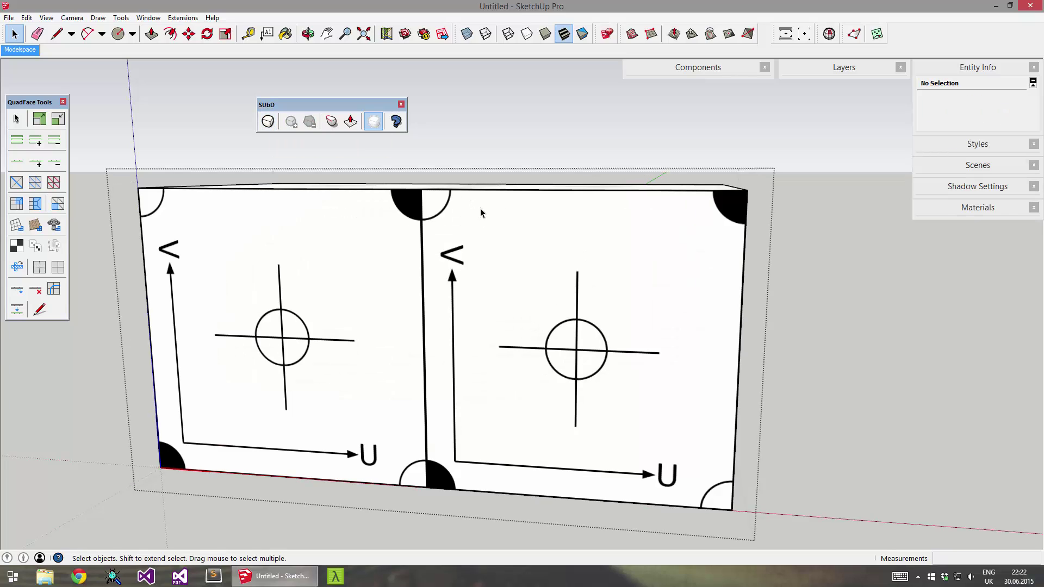
middle_click_drag(508, 216, 396, 253)
scroll(397, 253, "down", 2)
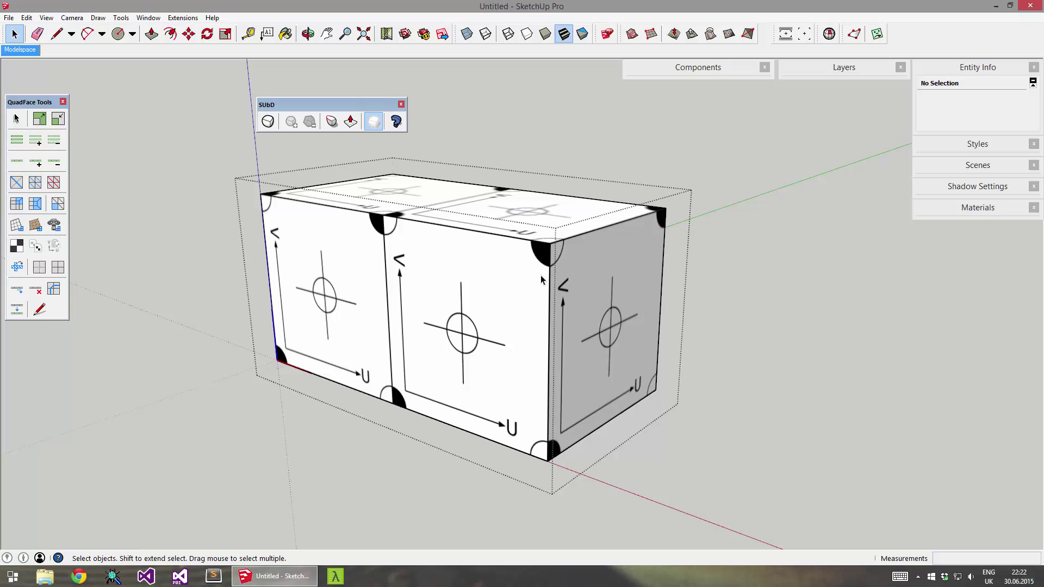
left_click(338, 125)
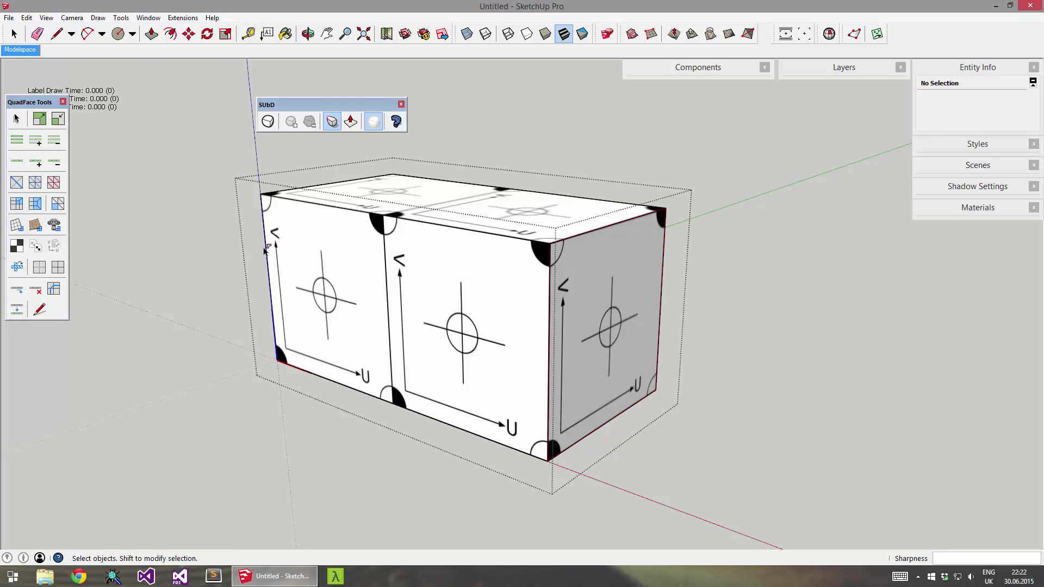
key("space")
Step: Turn subdivision back on for the capsule and exit the component
left_click(272, 126)
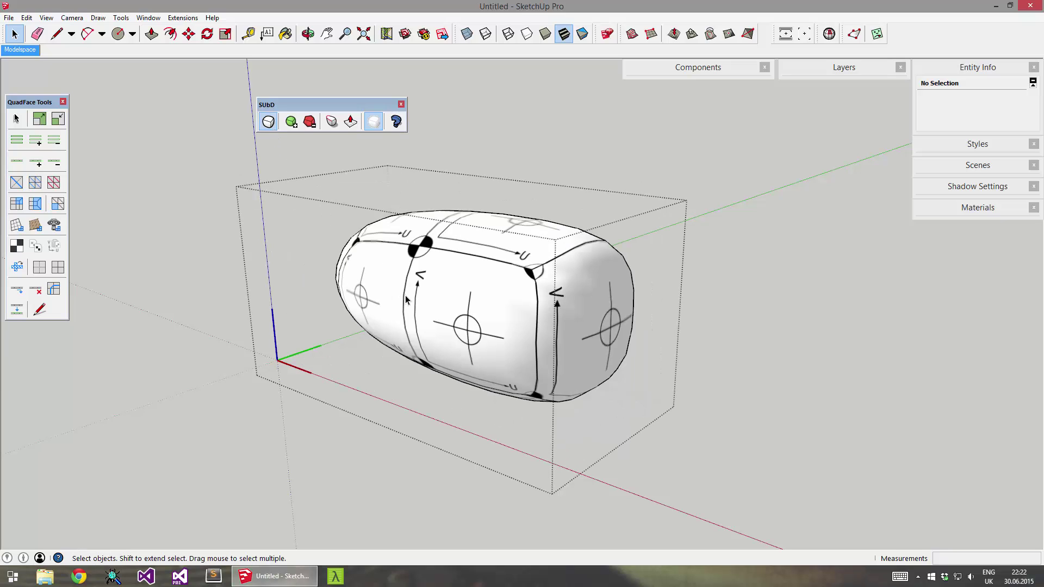
middle_click_drag(398, 290, 743, 416)
left_click(743, 412)
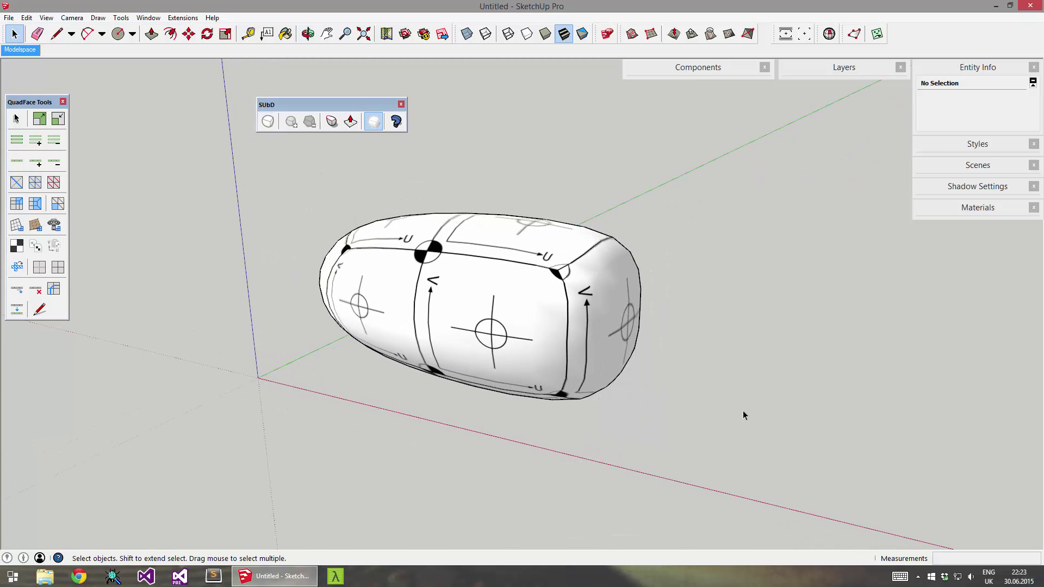
scroll(360, 303, "down", 3)
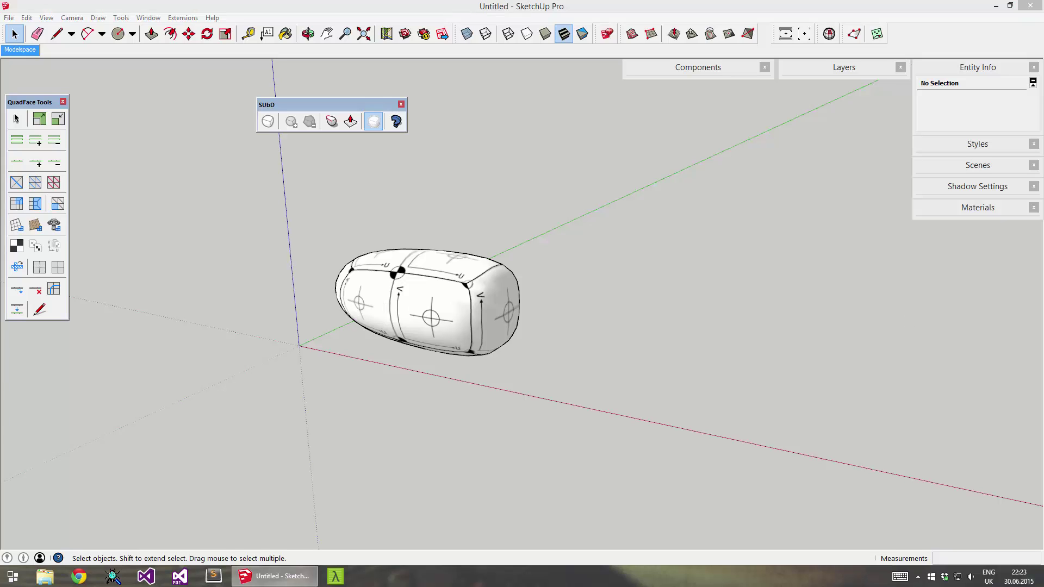
Step: Place the TwistGlass goblet component beside the smoothed cube
left_click(581, 350)
scroll(580, 341, "up", 5)
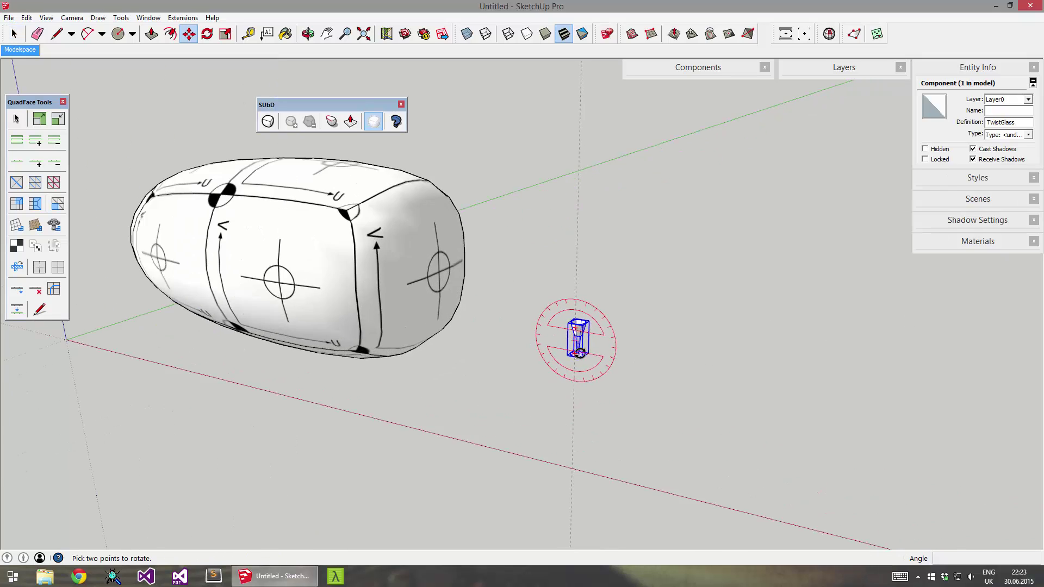
scroll(579, 339, "up", 4)
middle_click_drag(576, 333, 552, 394)
key("space")
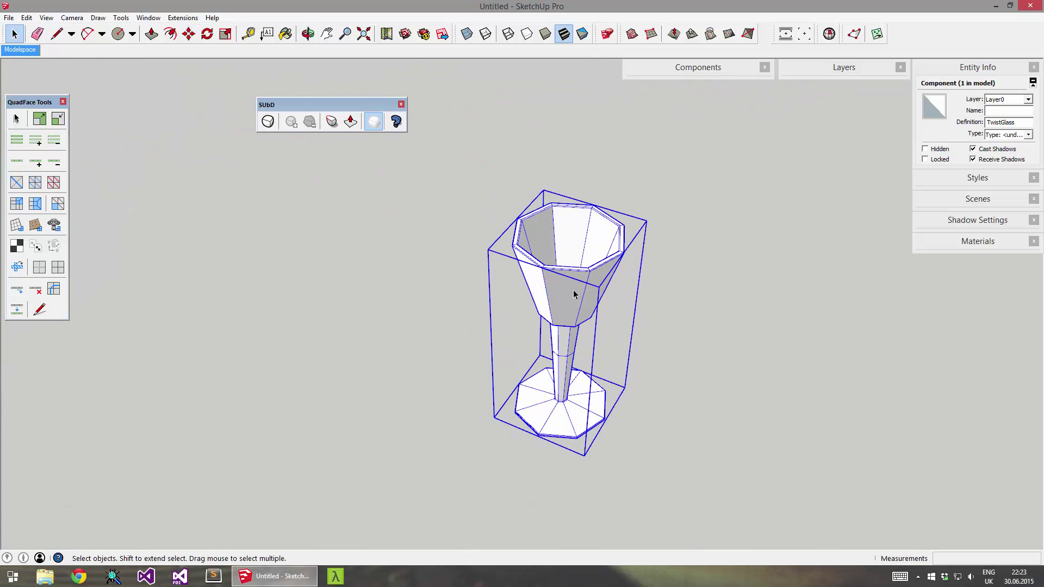
scroll(574, 294, "down", 8)
scroll(573, 290, "down", 1)
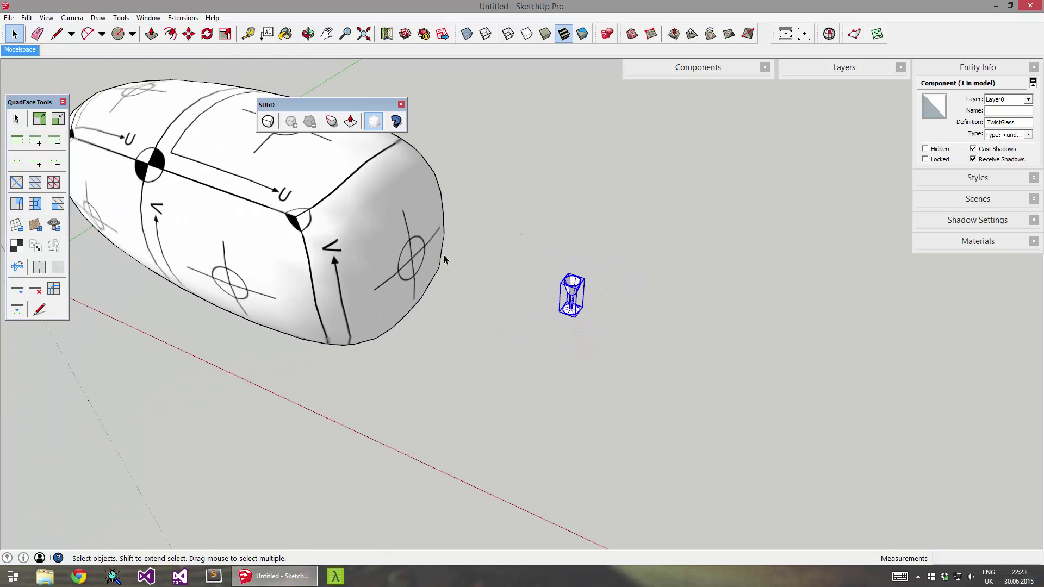
Step: Select the cube, then open the goblet to check its inner glass and reselect it
left_click(405, 249)
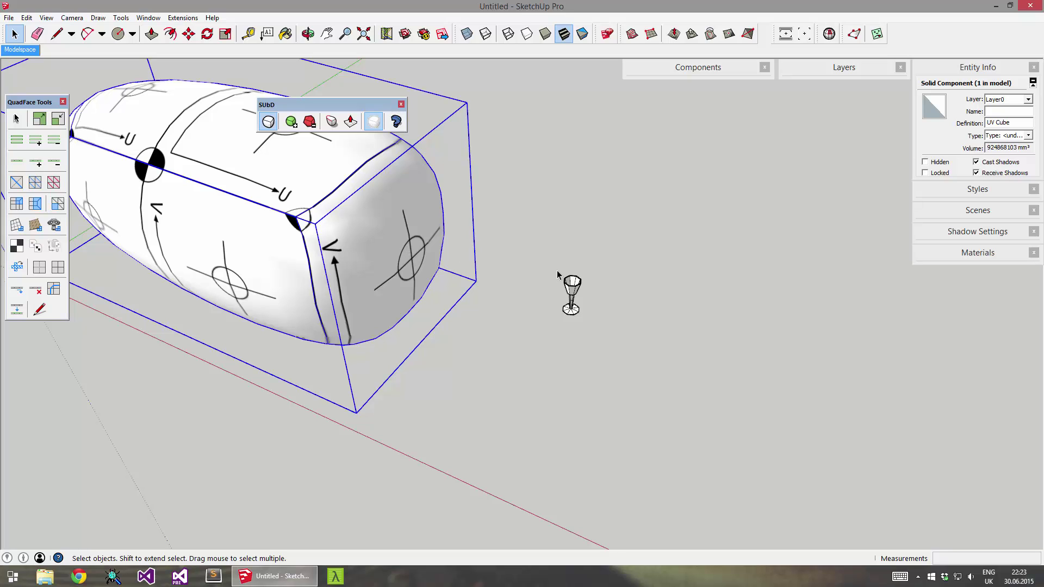
scroll(572, 291, "up", 7)
left_click(572, 288)
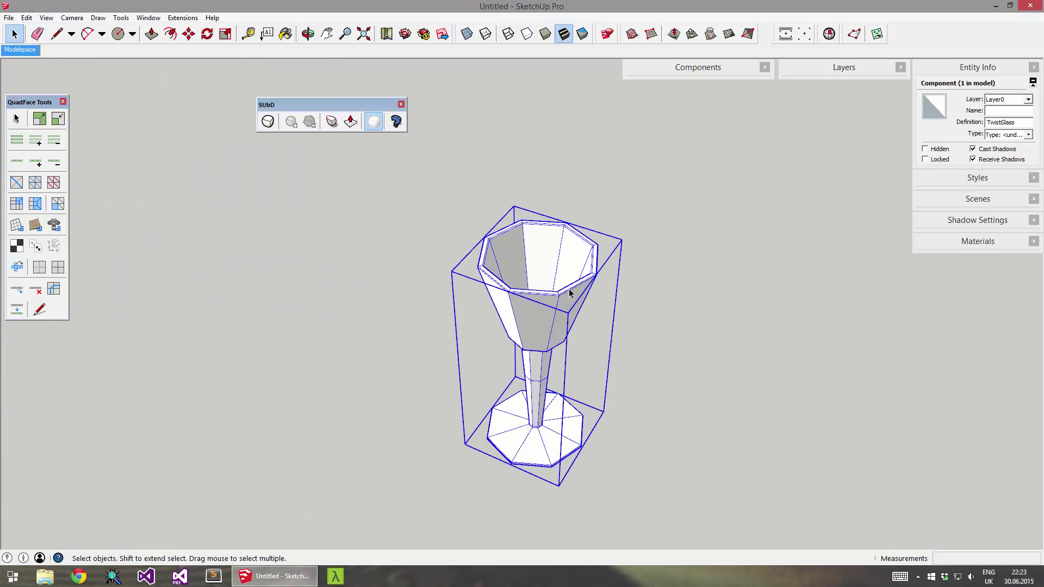
double_click(570, 297)
left_click(563, 304)
left_click(704, 351)
left_click(544, 290)
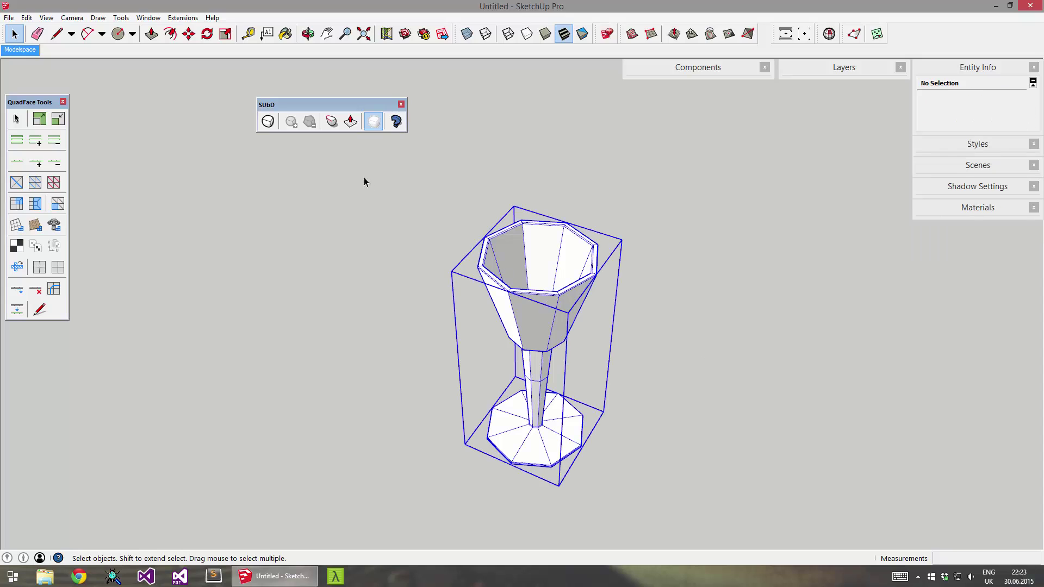
Step: Try subdividing the goblet, dismiss the 'Cannot subdivide' error, and Explode the wrapper
left_click(270, 123)
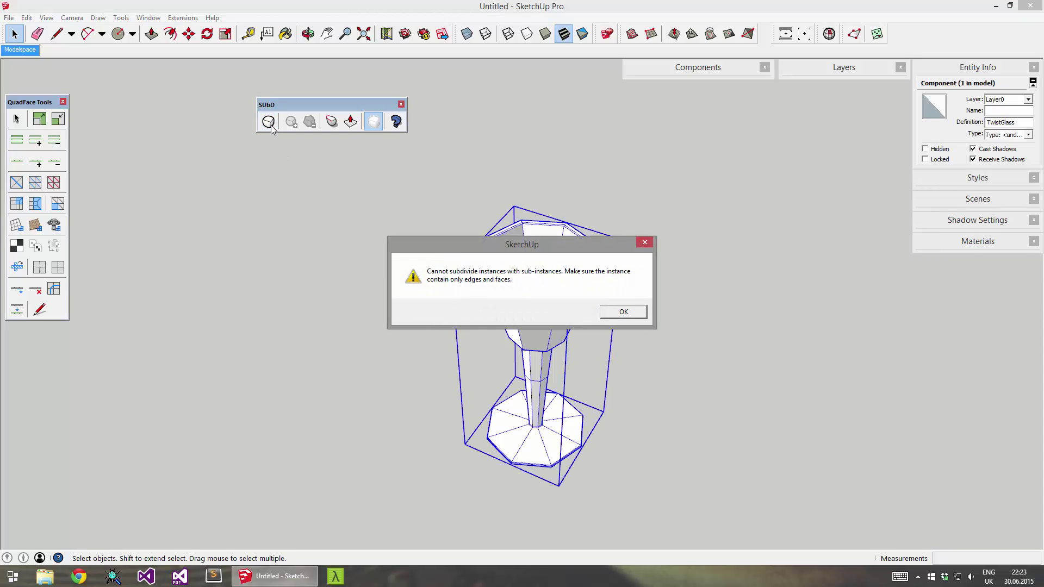
left_click(634, 318)
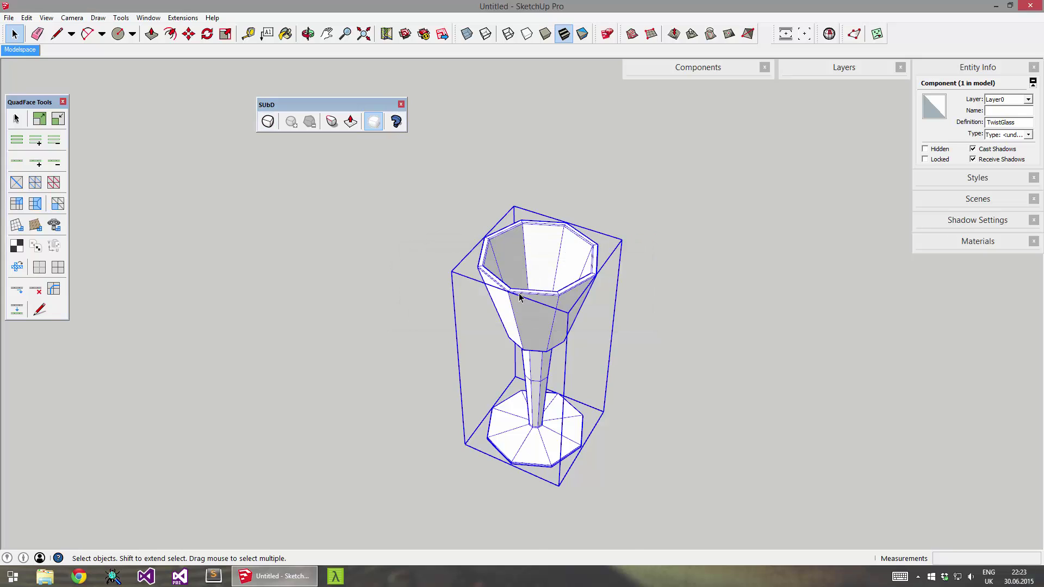
right_click(519, 296)
left_click(570, 337)
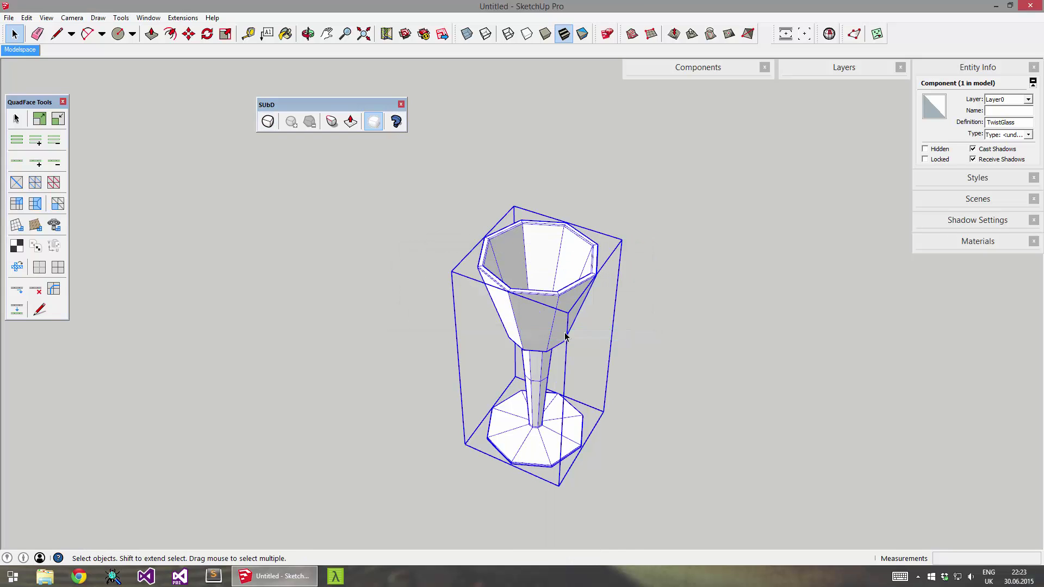
Step: Open the Glass#1 component, select a cup face, then exit editing
double_click(533, 306)
left_click(536, 262)
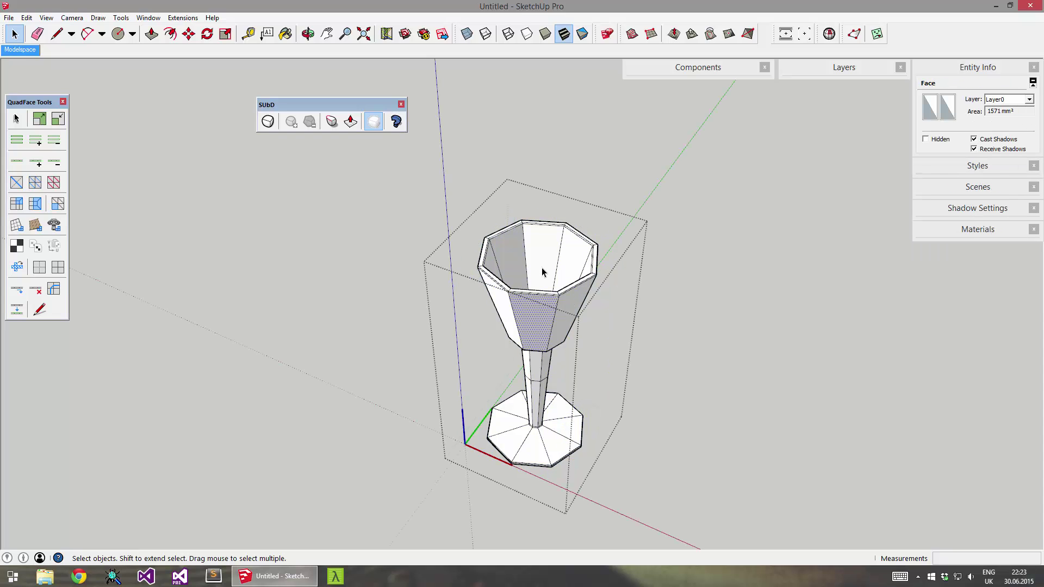
left_click(648, 348)
middle_click_drag(560, 244, 542, 332)
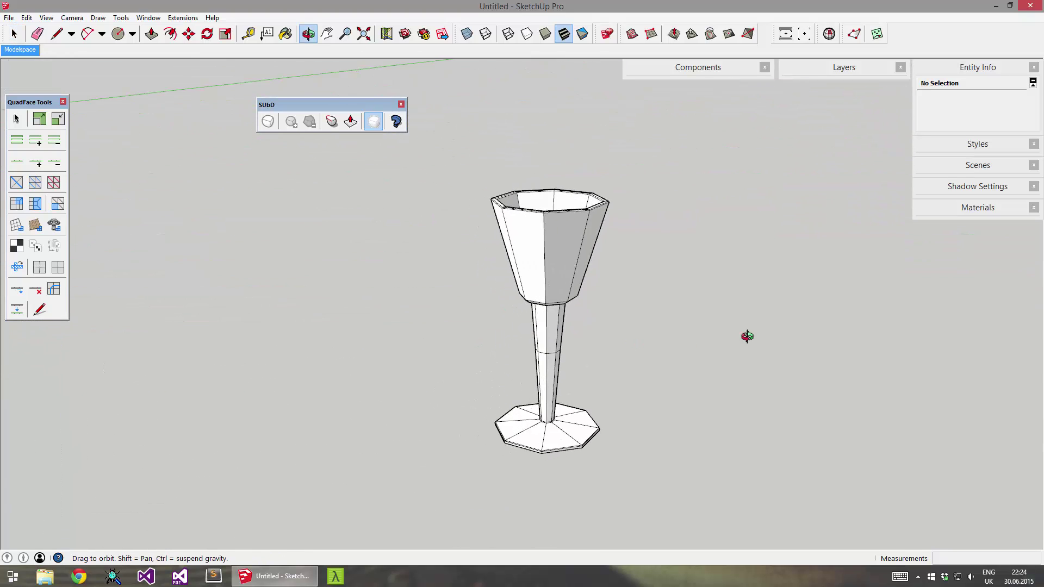
Step: Select the Glass#1 goblet and toggle it to its subdivided mesh, checking the rim and side
left_click_drag(765, 332, 560, 303)
key("space")
left_click(560, 303)
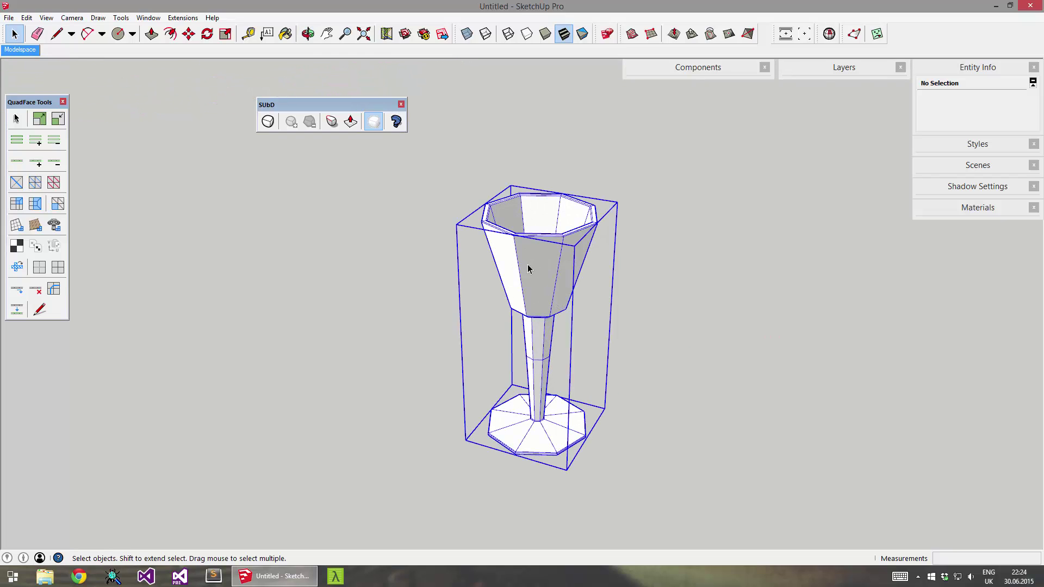
left_click(262, 126)
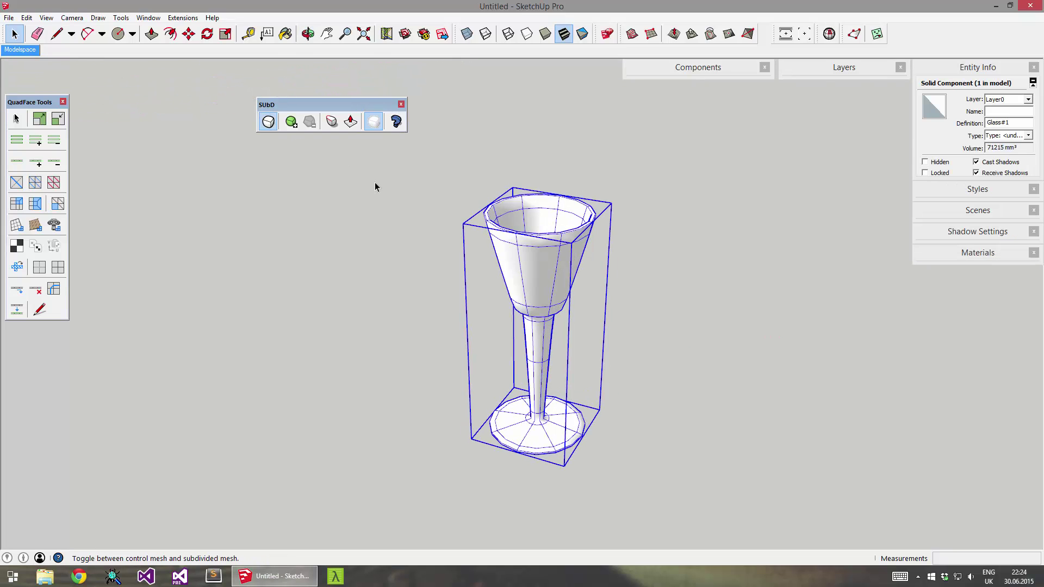
middle_click_drag(578, 255, 516, 370)
scroll(525, 345, "up", 5)
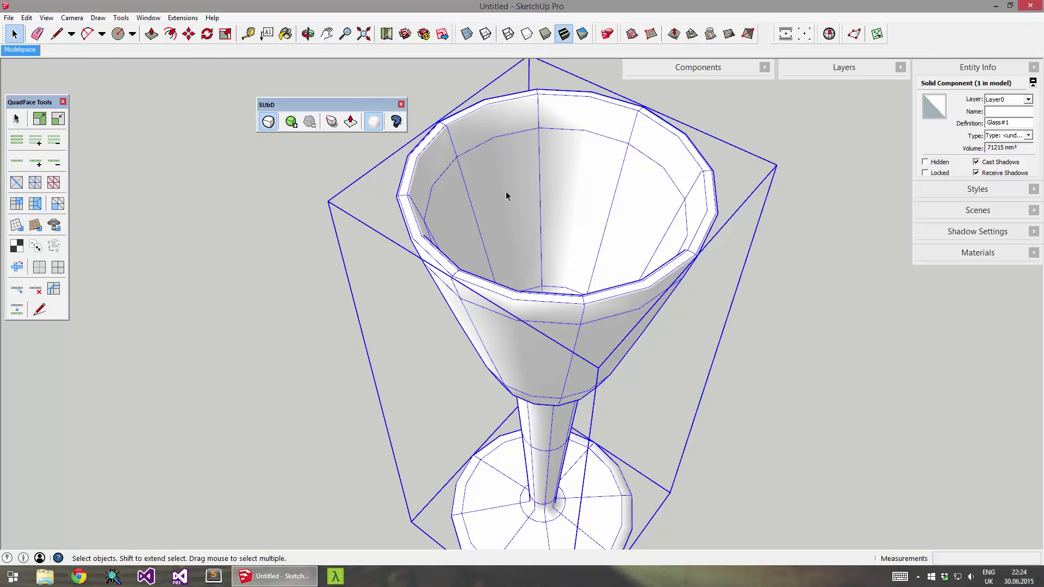
middle_click_drag(546, 348, 625, 136)
scroll(557, 256, "down", 4)
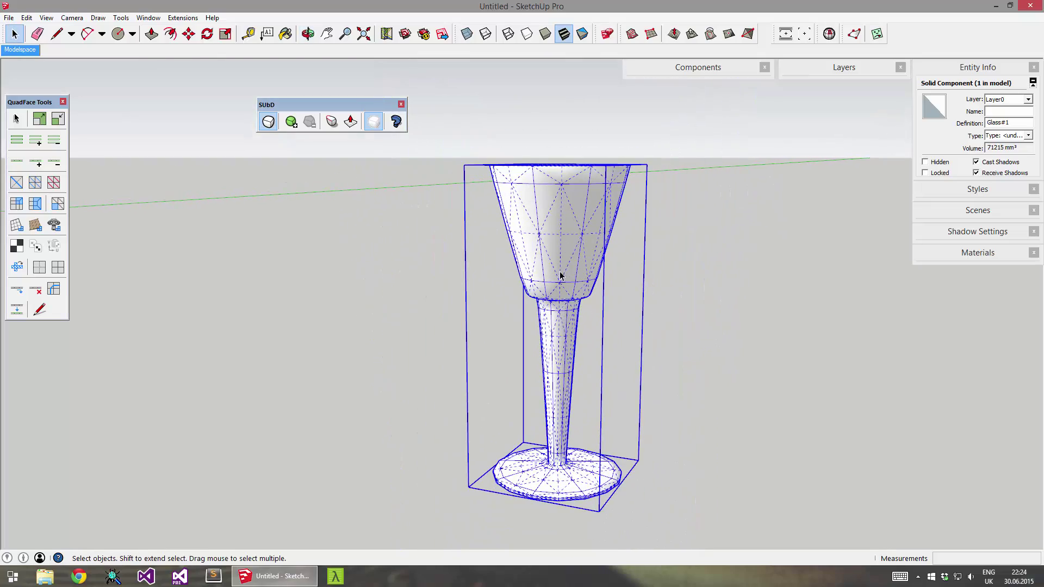
middle_click_drag(560, 274, 550, 435)
Step: Reselect the goblet and raise its subdivision level once
left_click(509, 356)
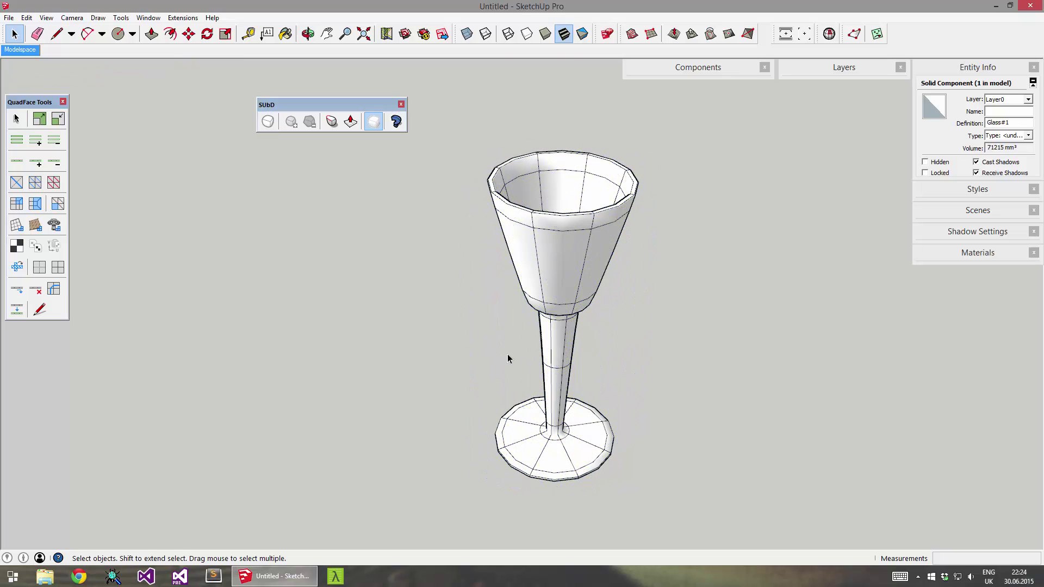
left_click(550, 248)
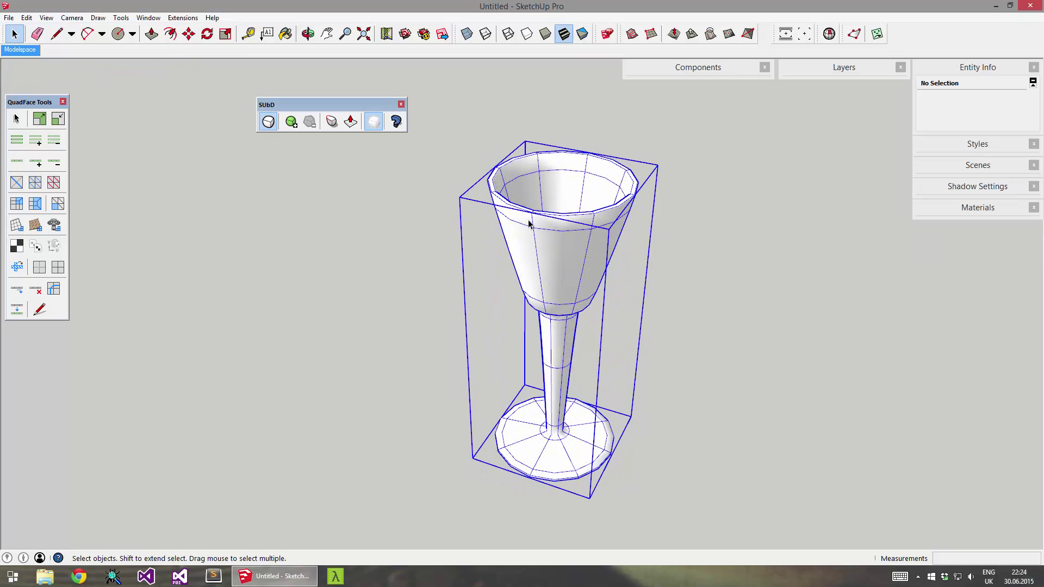
left_click(292, 123)
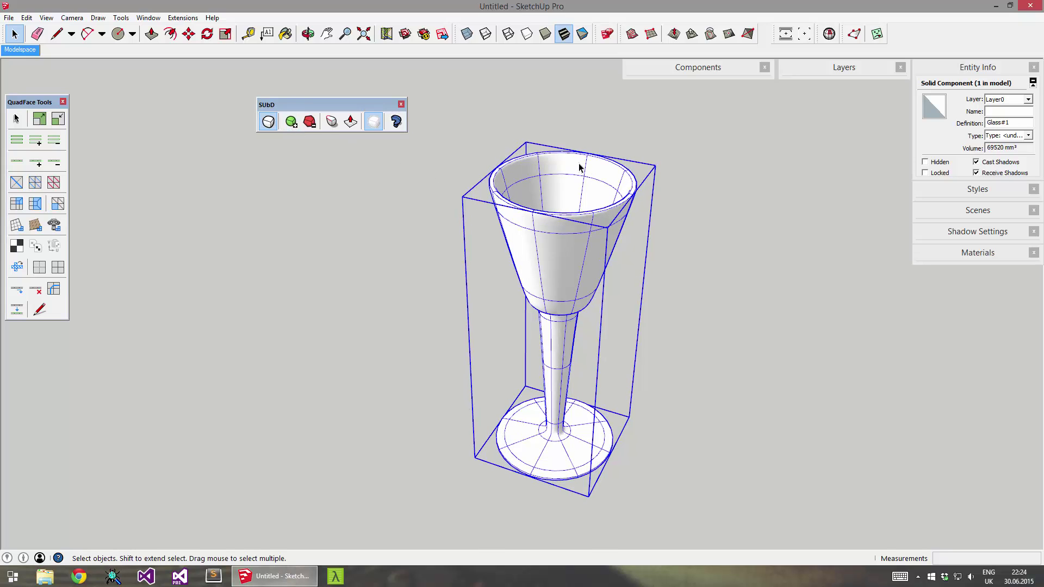
scroll(576, 169, "up", 3)
middle_click_drag(537, 189, 486, 195)
scroll(421, 178, "up", 3)
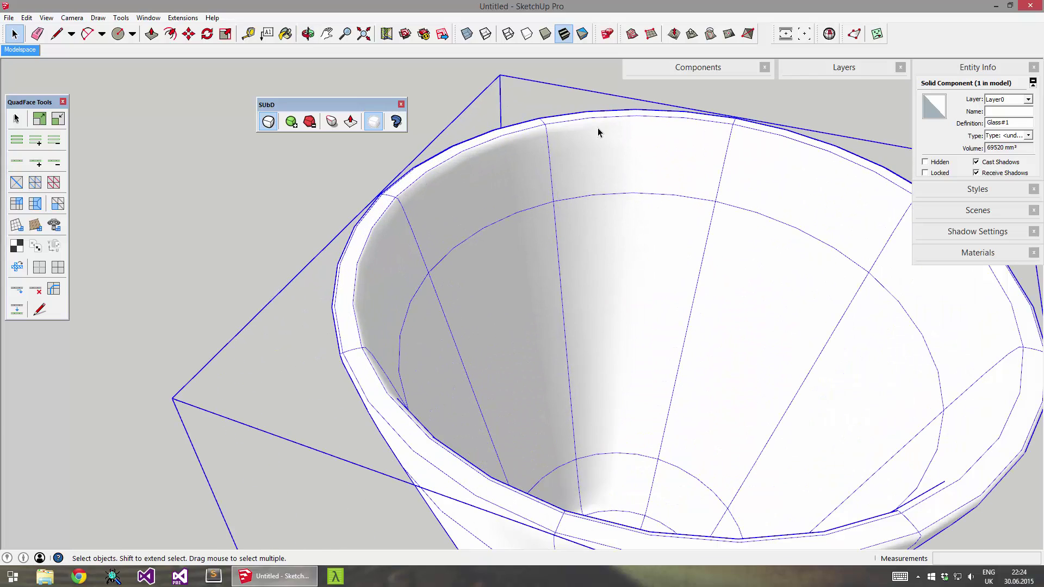
middle_click_drag(572, 131, 611, 182)
scroll(494, 163, "down", 5)
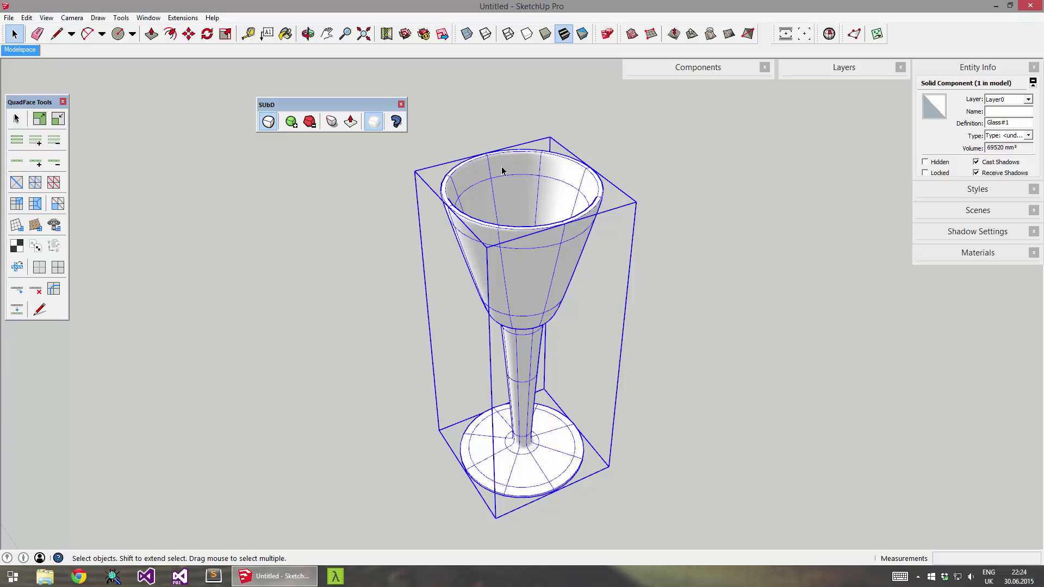
Step: Inspect the dense mesh with Hidden Geometry, then raise subdivisions again to reach 69105 mm³
key("alt+h")
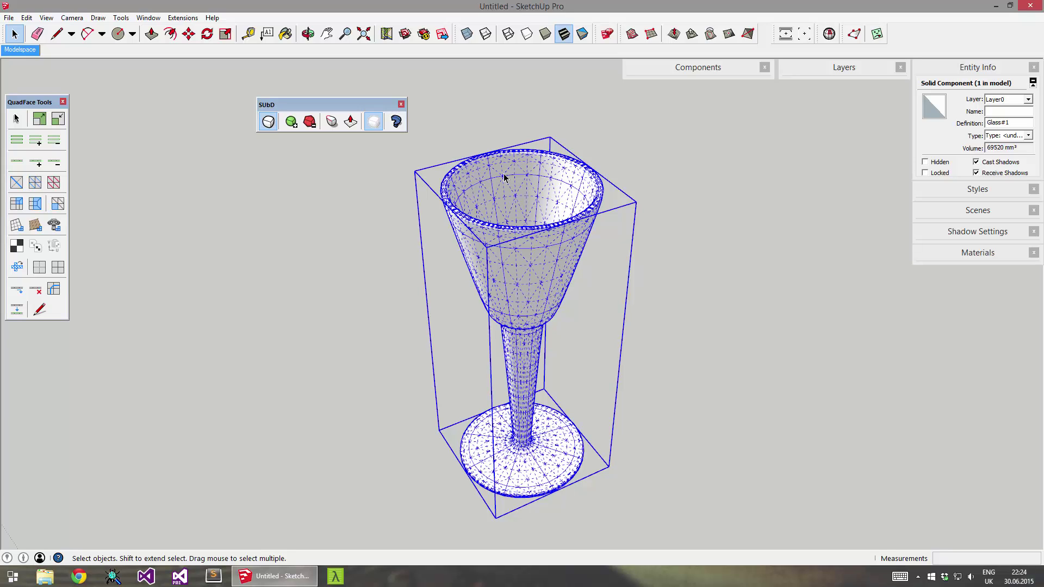
middle_click_drag(506, 294, 564, 406)
key("alt+h")
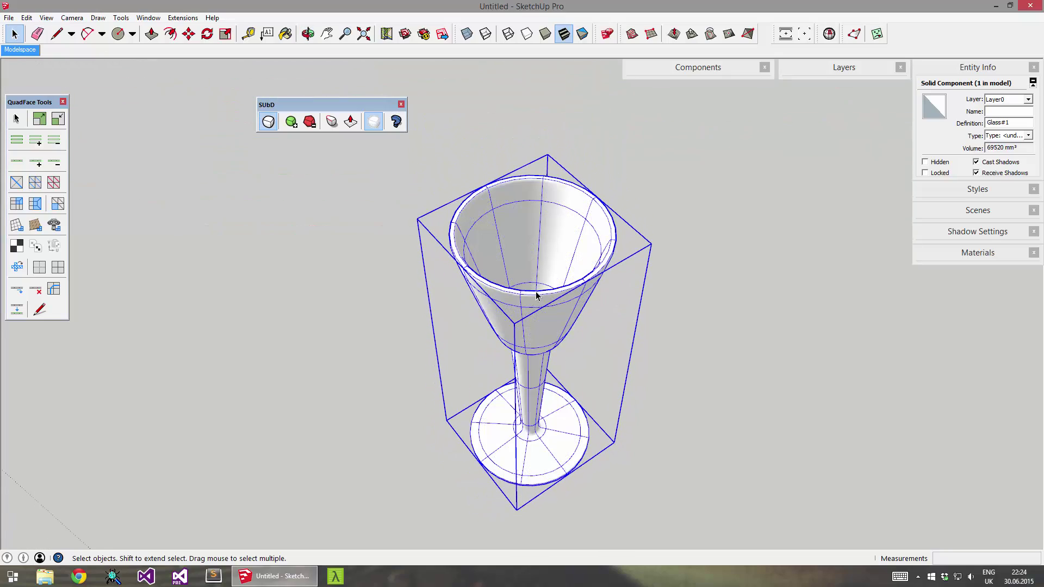
left_click(297, 118)
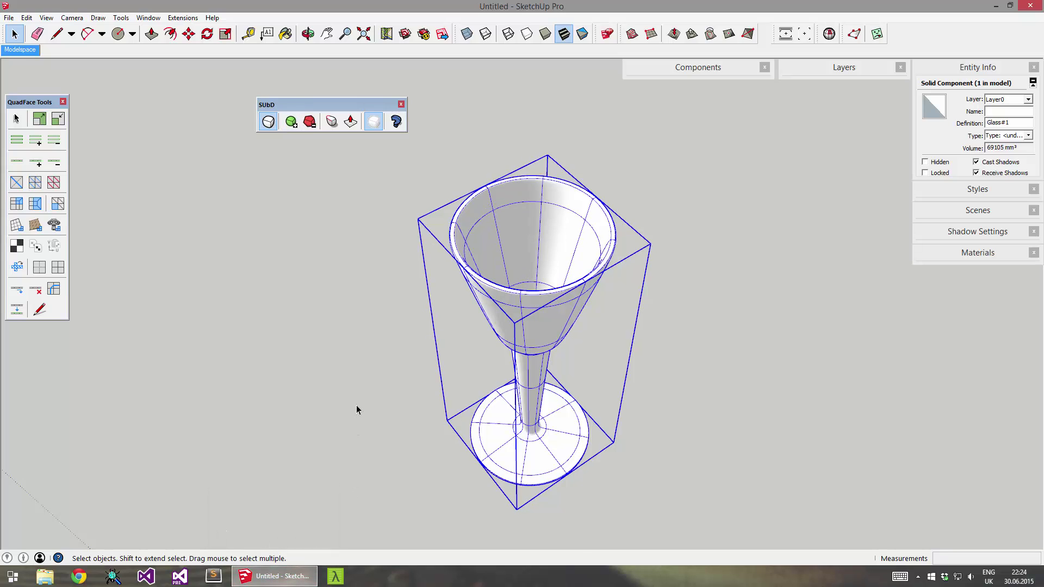
Step: Deselect the goblet, view it from a low angle and hide its SubD edges
middle_click_drag(511, 396, 496, 216)
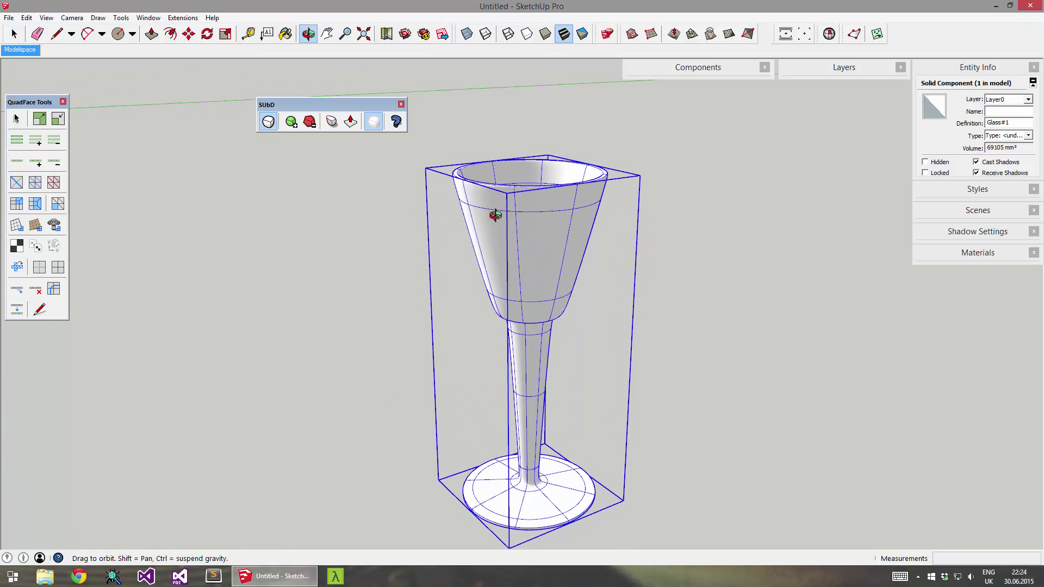
left_click(445, 253)
scroll(507, 204, "up", 4)
middle_click_drag(609, 246, 582, 268)
scroll(582, 268, "down", 1)
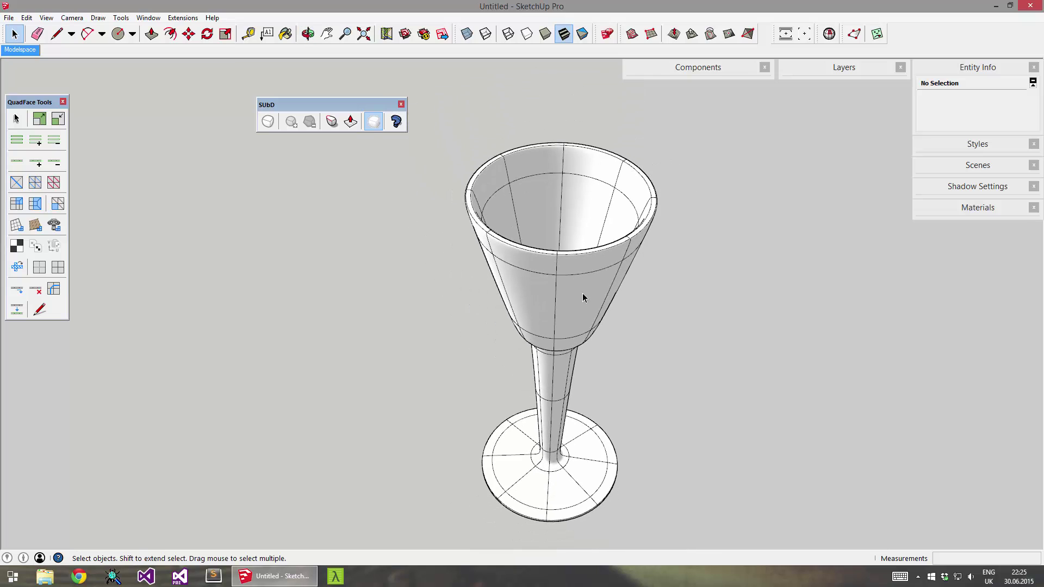
scroll(552, 406, "down", 2)
scroll(560, 416, "up", 3)
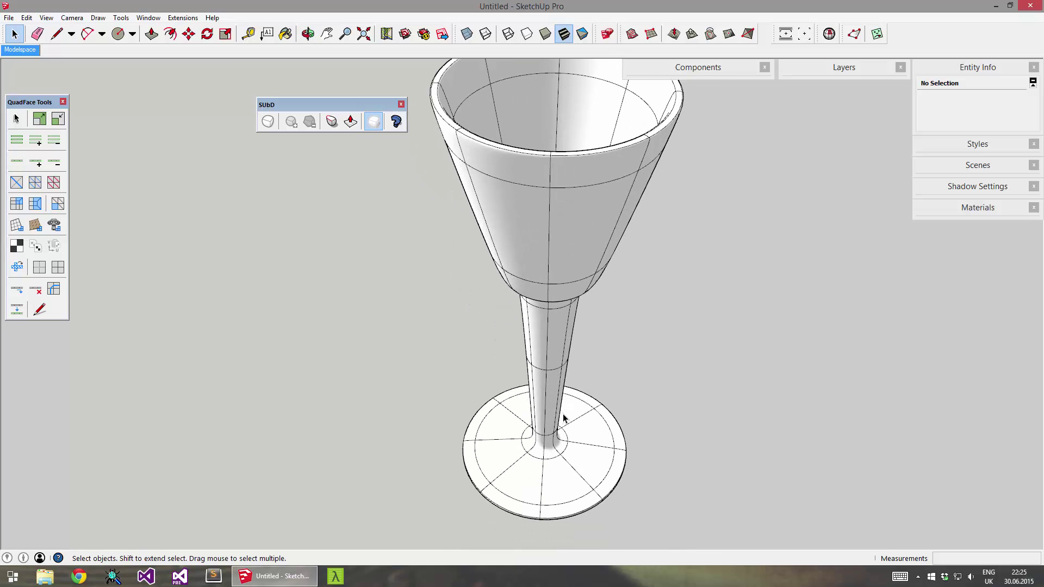
scroll(561, 419, "down", 1)
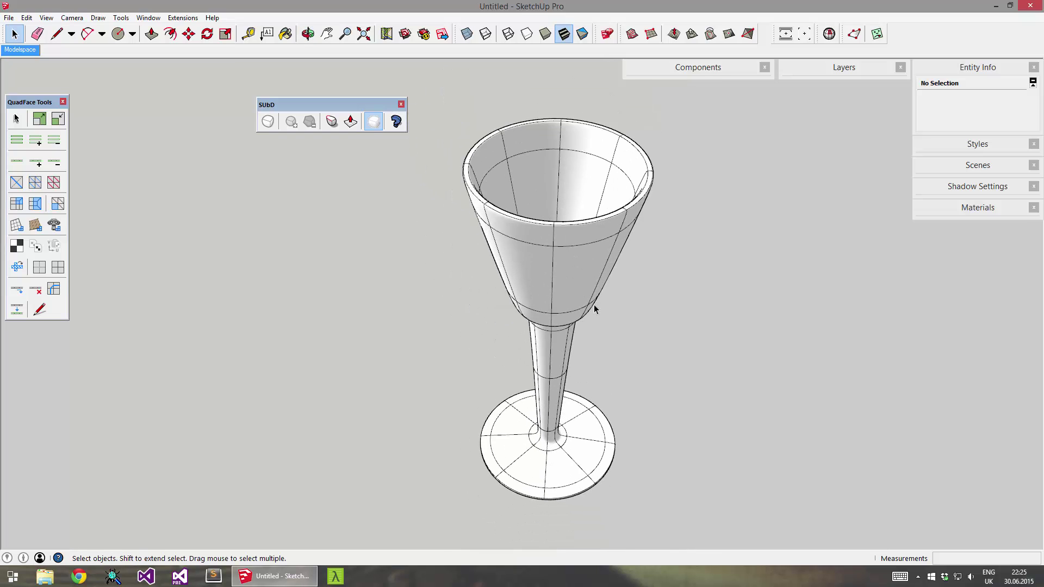
left_click(376, 122)
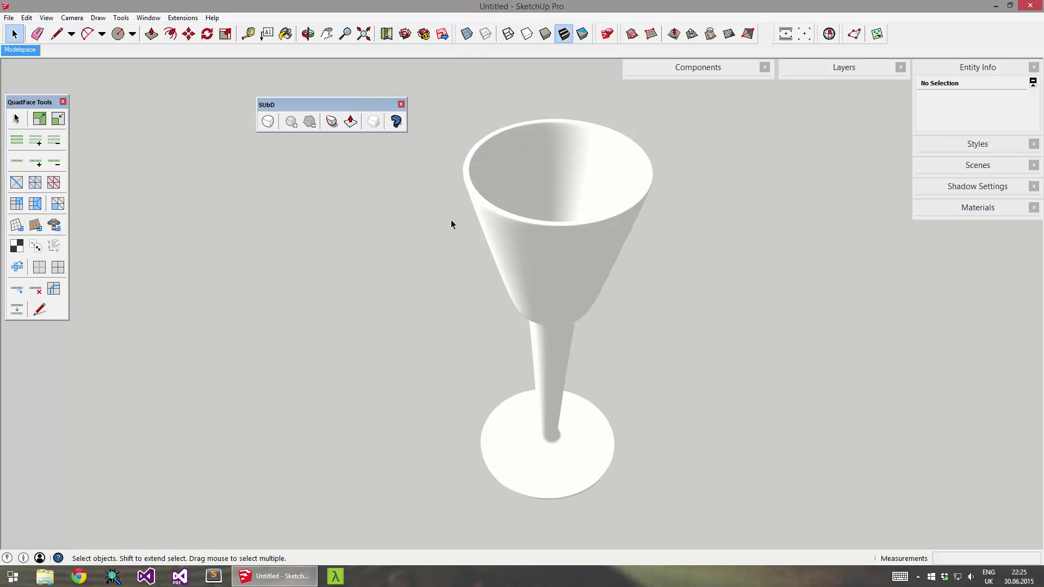
Step: Lower the shadow Light level from 80 to 43
left_click(985, 188)
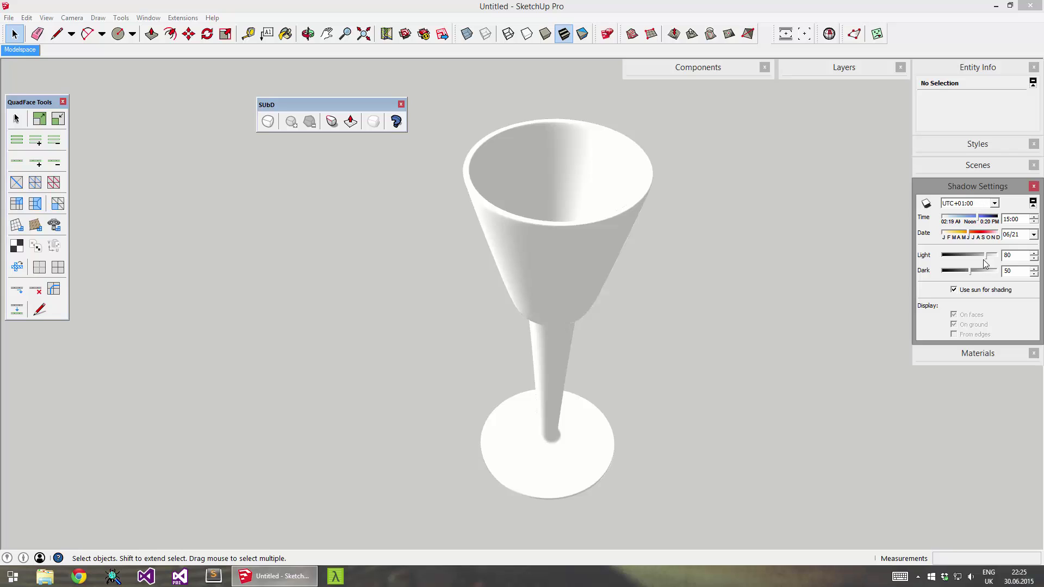
left_click_drag(984, 259, 967, 259)
middle_click_drag(544, 322, 729, 513)
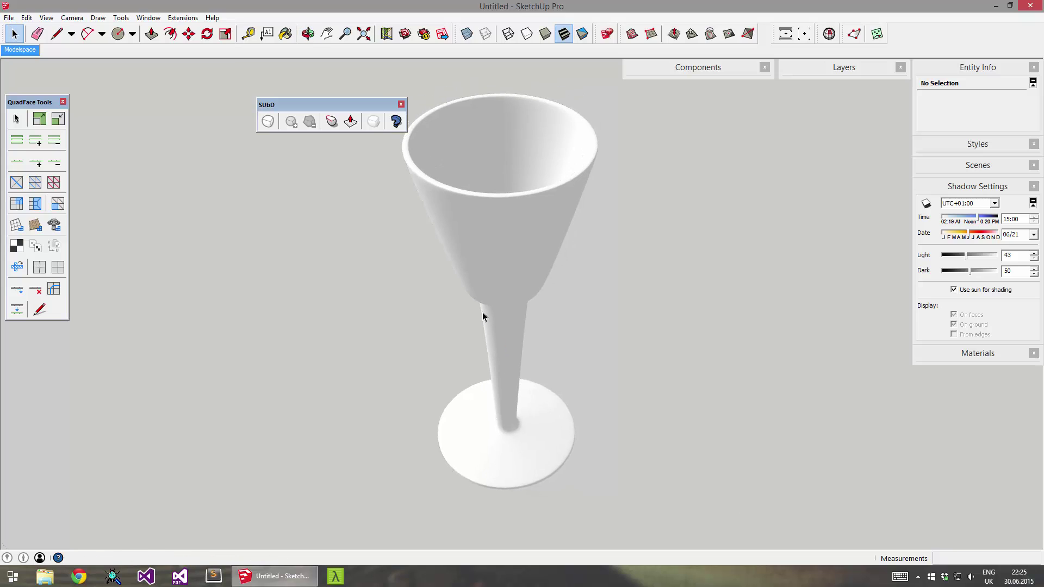
Step: Show the glass's edges again and display it as its low-poly control mesh
left_click(374, 121)
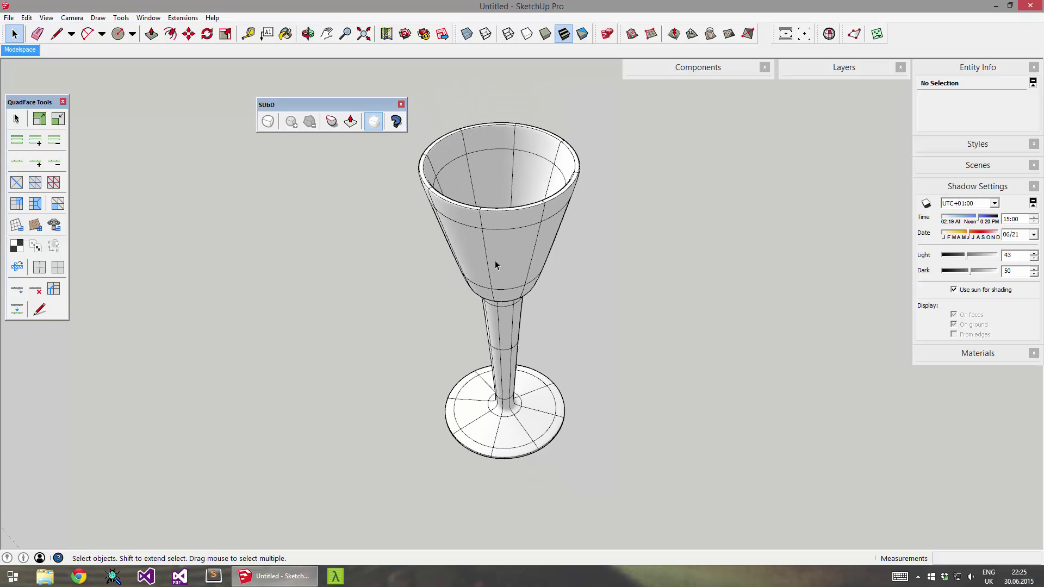
left_click(495, 266)
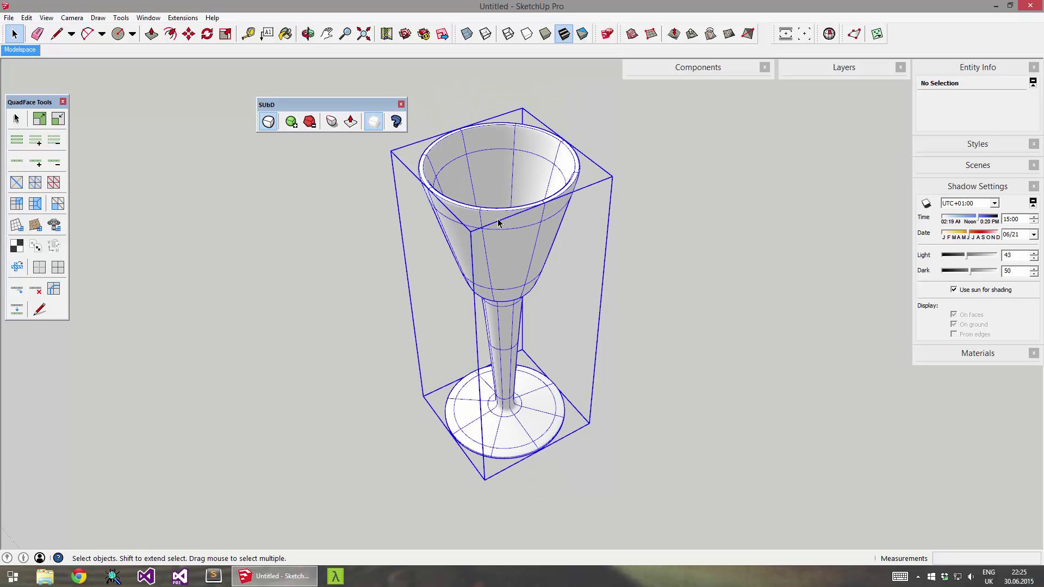
left_click(268, 122)
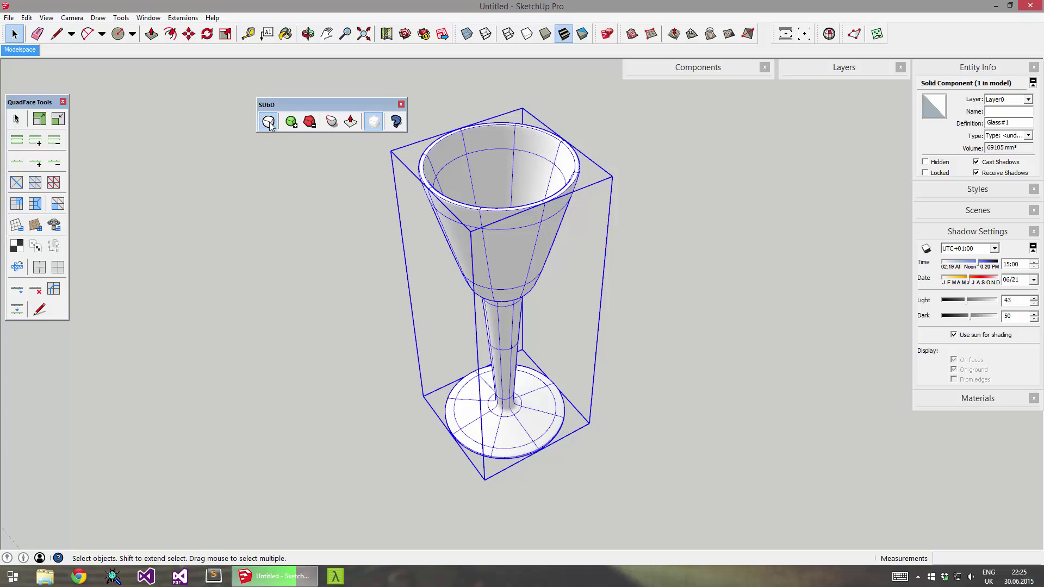
middle_click_drag(502, 326, 503, 216)
scroll(499, 391, "down", 3)
middle_click_drag(500, 392, 473, 268)
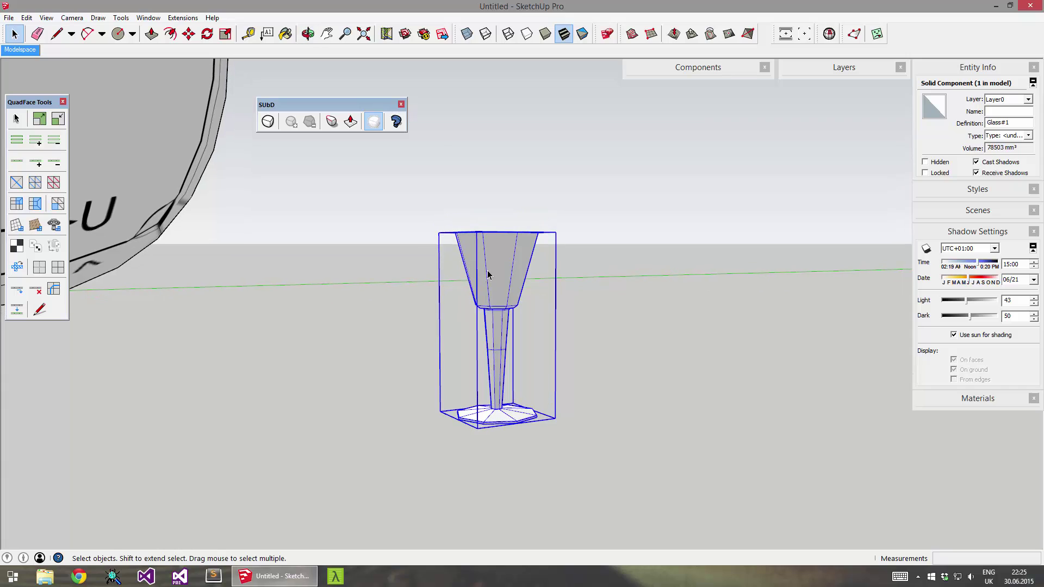
Step: Inside the glass component, move the cup up 66 mm
double_click(488, 275)
left_click_drag(419, 199, 679, 326)
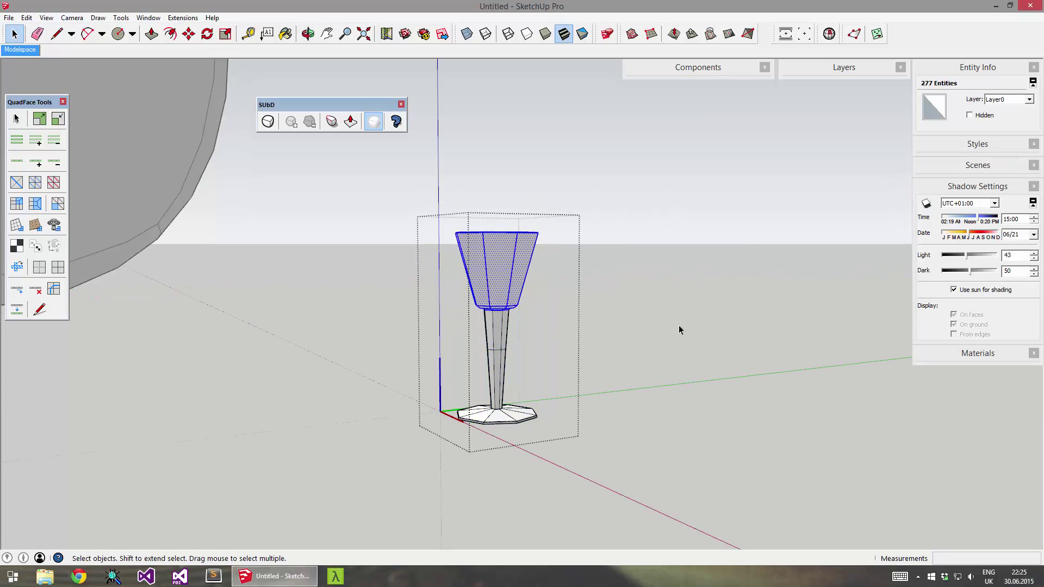
middle_click_drag(508, 246, 501, 279)
scroll(503, 267, "up", 3)
key("m")
left_click(501, 256)
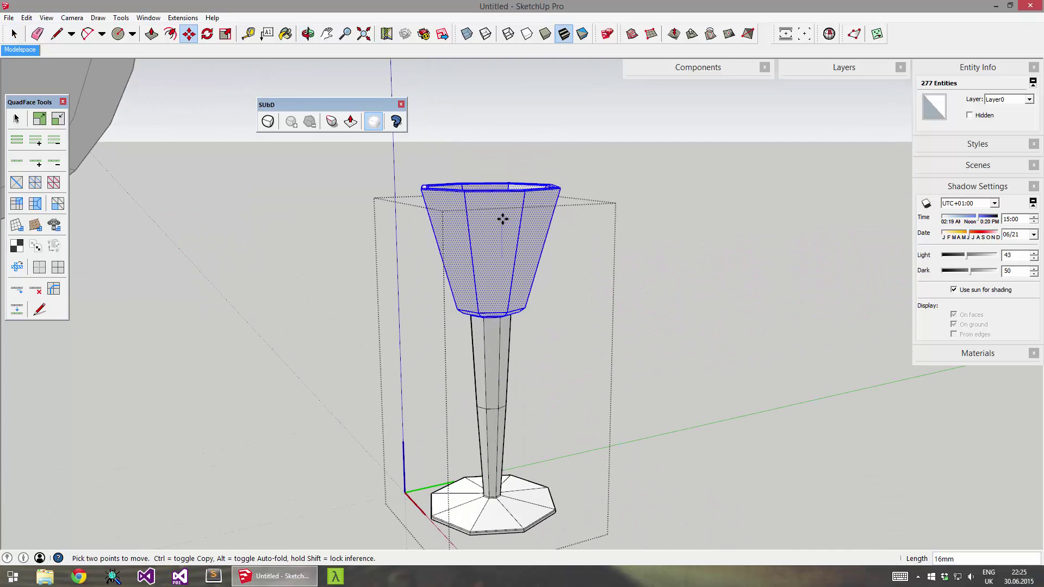
left_click(496, 126)
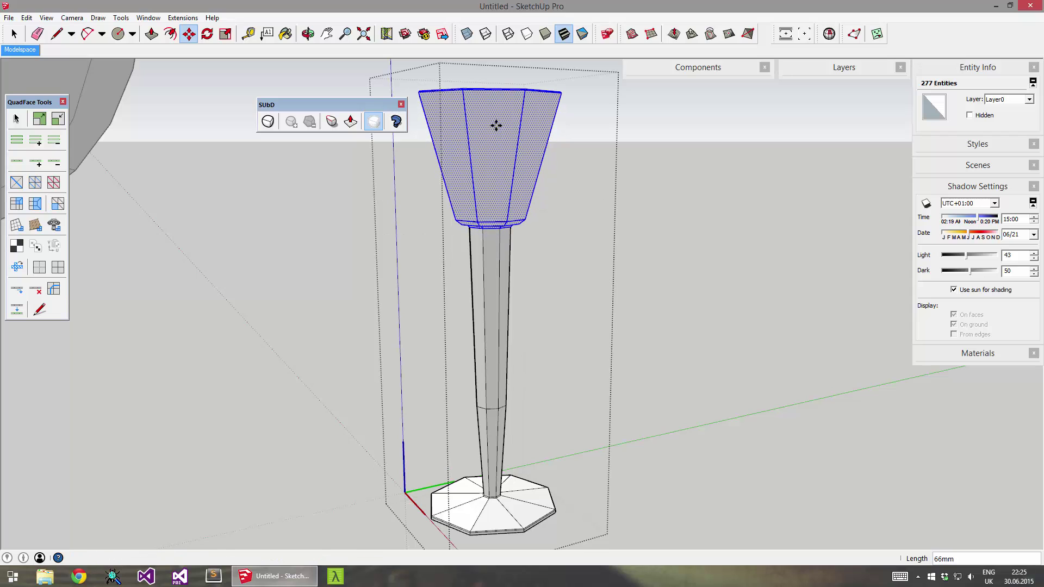
middle_click_drag(496, 125, 478, 228)
key("space")
Step: Scale the stem's 8-edge ring to 0.5 and clear the selection
left_click_drag(412, 286, 624, 366)
scroll(423, 292, "up", 6)
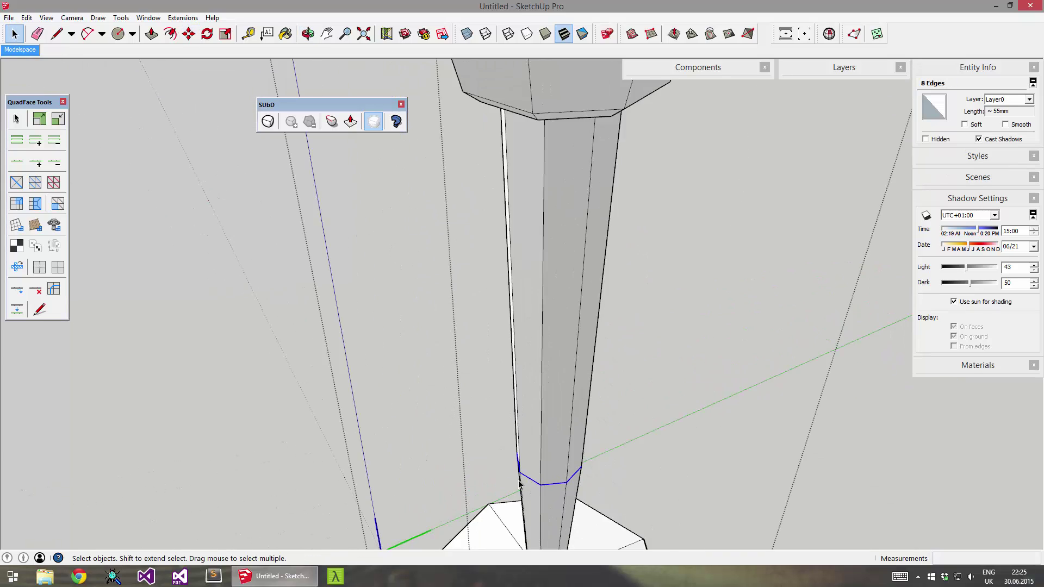
key("s")
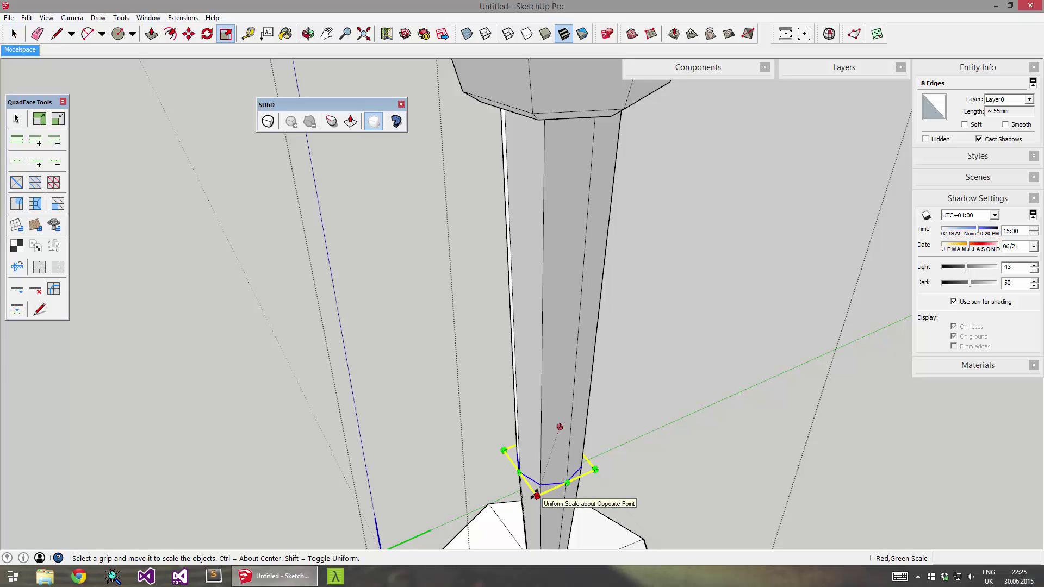
left_click_drag(535, 492, 544, 477)
scroll(622, 424, "down", 5)
key("space")
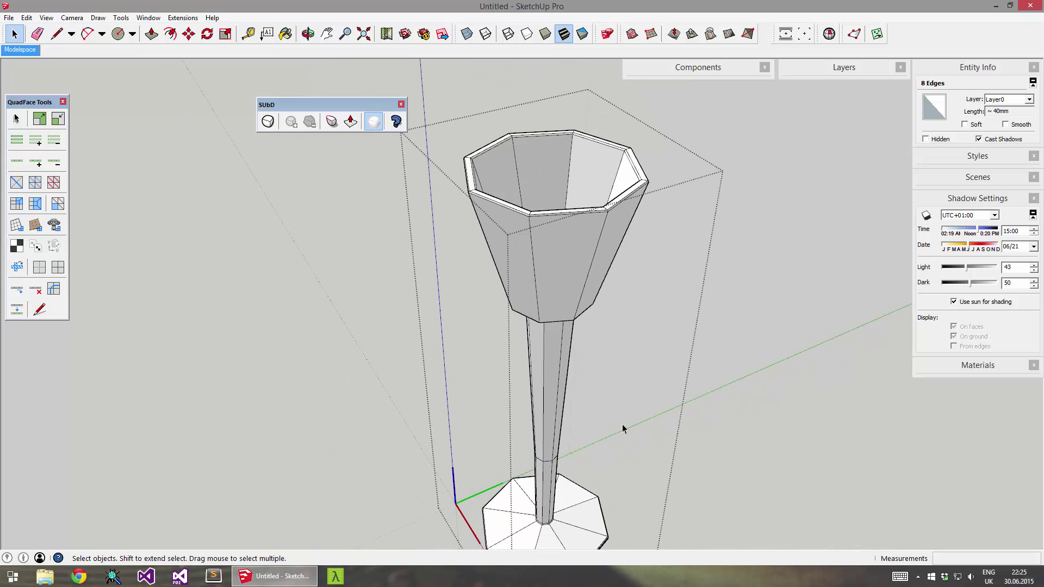
left_click(623, 429)
scroll(623, 428, "down", 4)
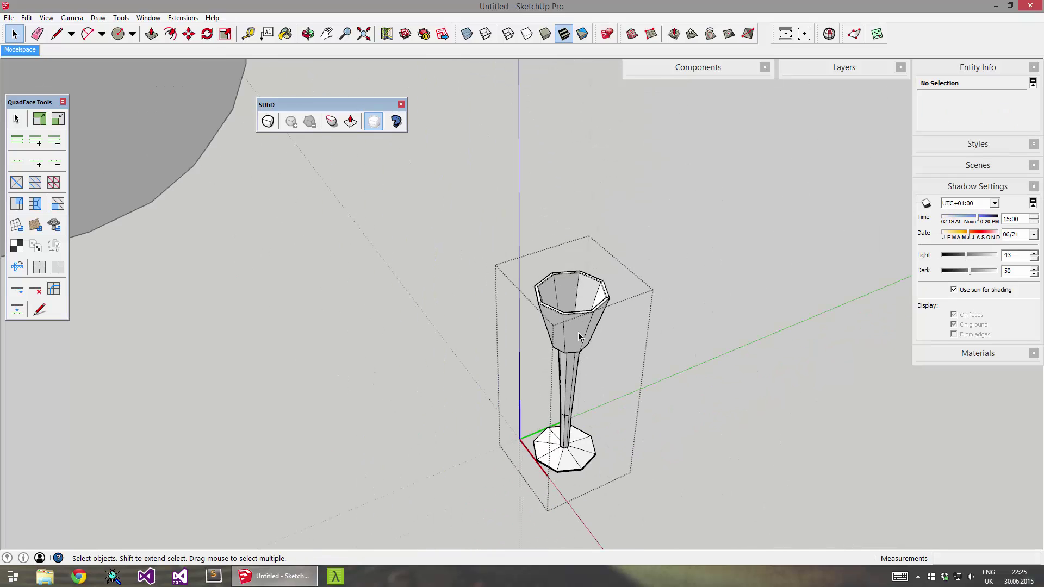
Step: Display the reshaped goblet subdivided, with Hidden Geometry revealing its dense edges, orbiting to inspect it
left_click(268, 121)
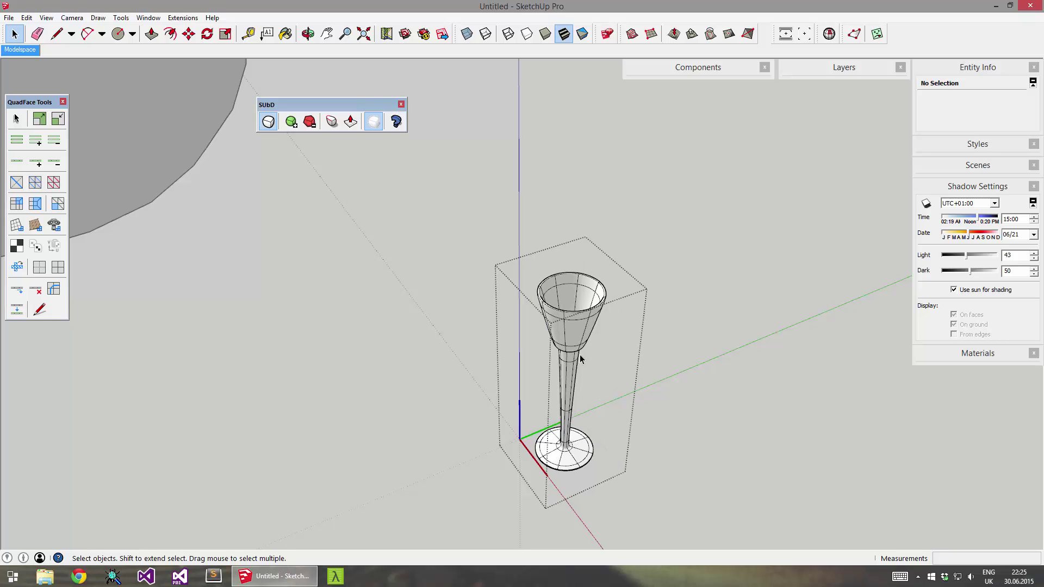
middle_click_drag(574, 375, 578, 426)
scroll(555, 414, "up", 5)
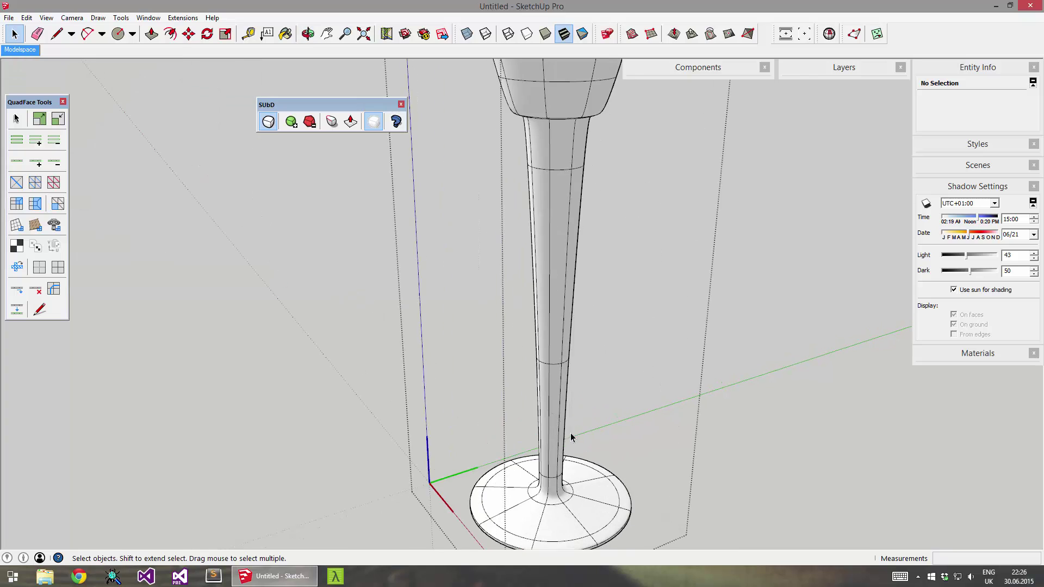
scroll(552, 409, "down", 2)
key("shift+h")
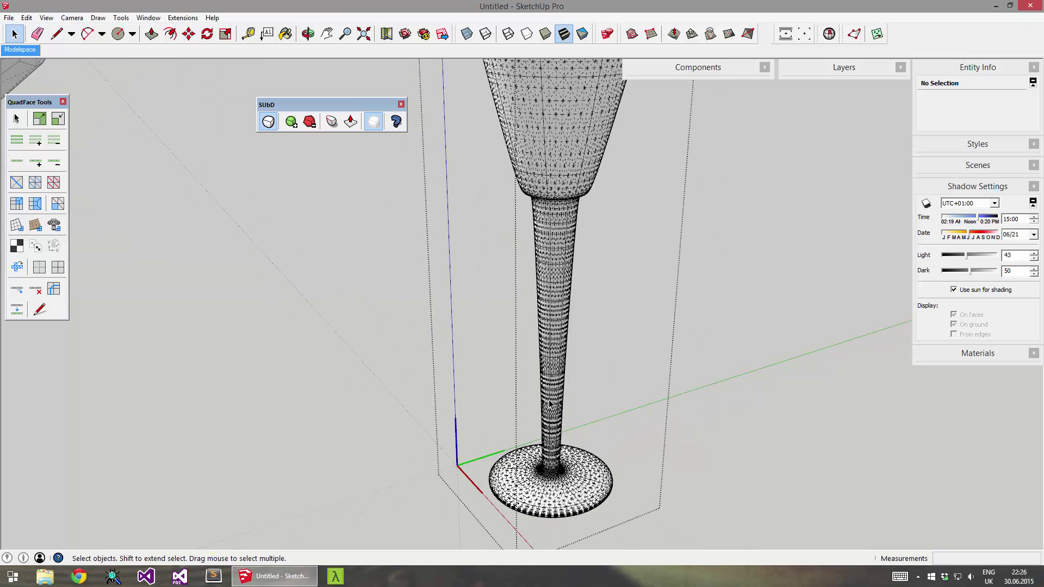
scroll(549, 401, "up", 2)
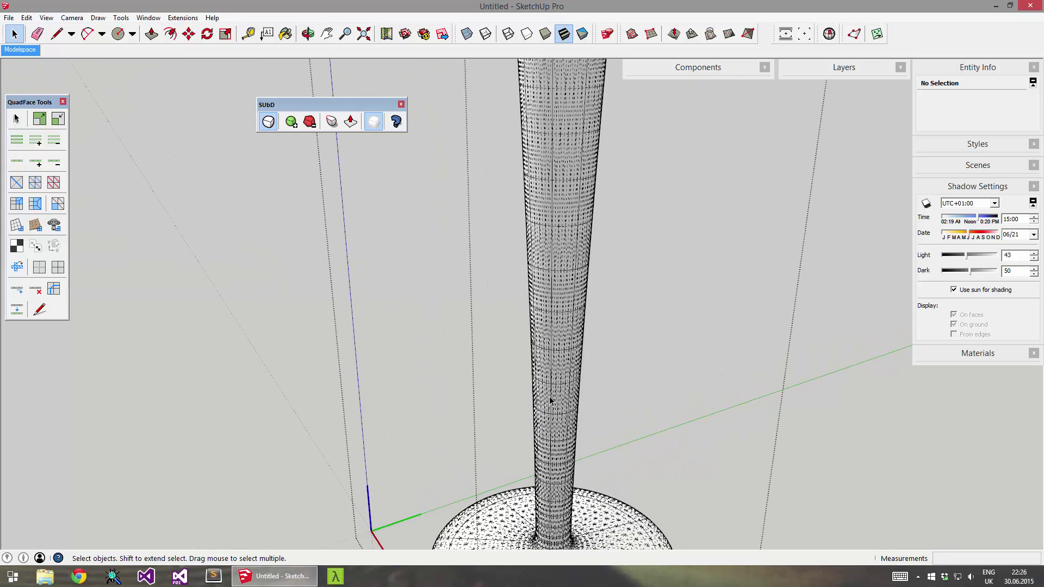
middle_click_drag(550, 400, 507, 265)
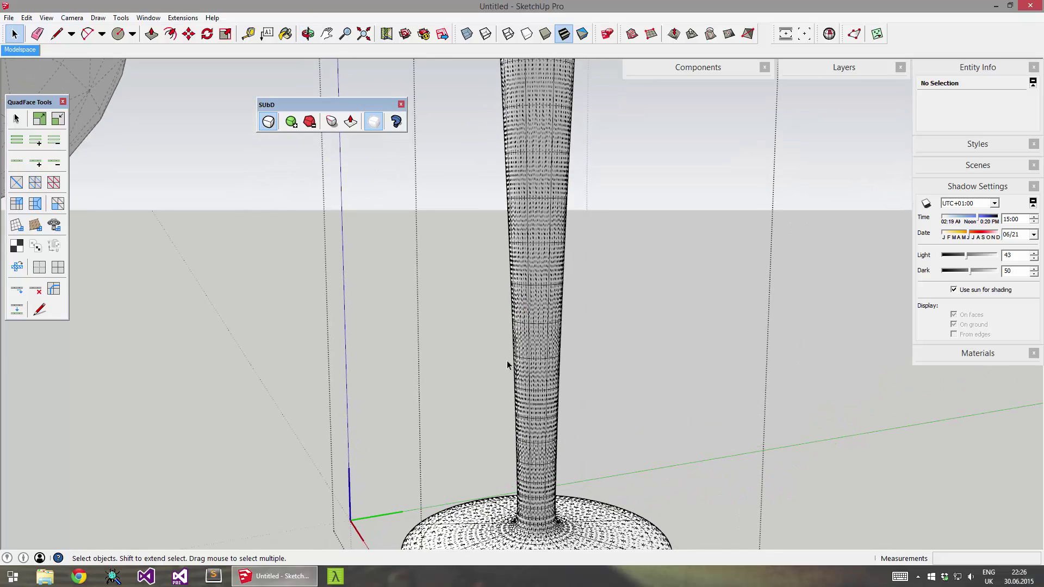
scroll(531, 396, "down", 3)
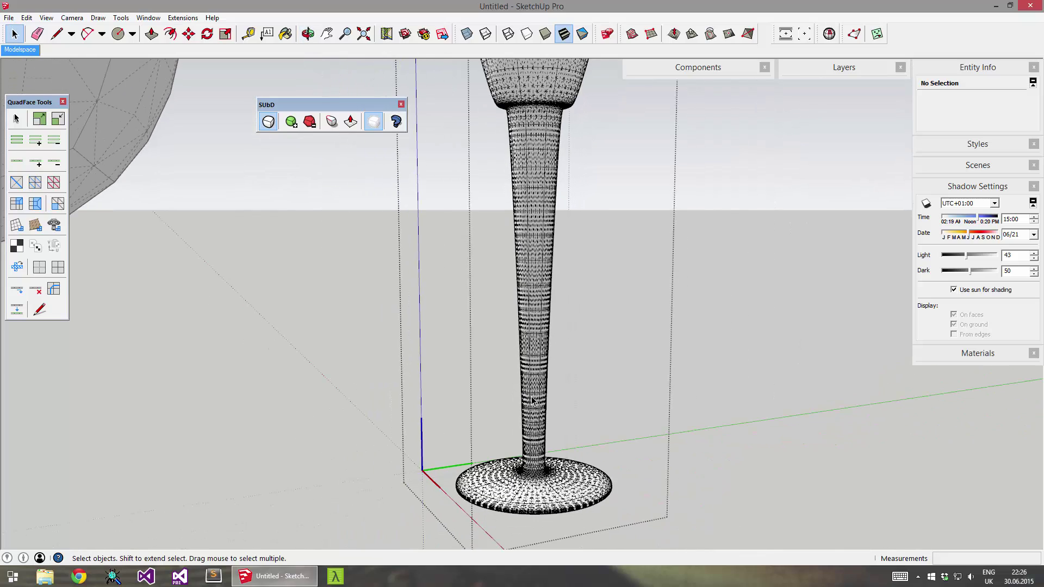
scroll(532, 401, "down", 2)
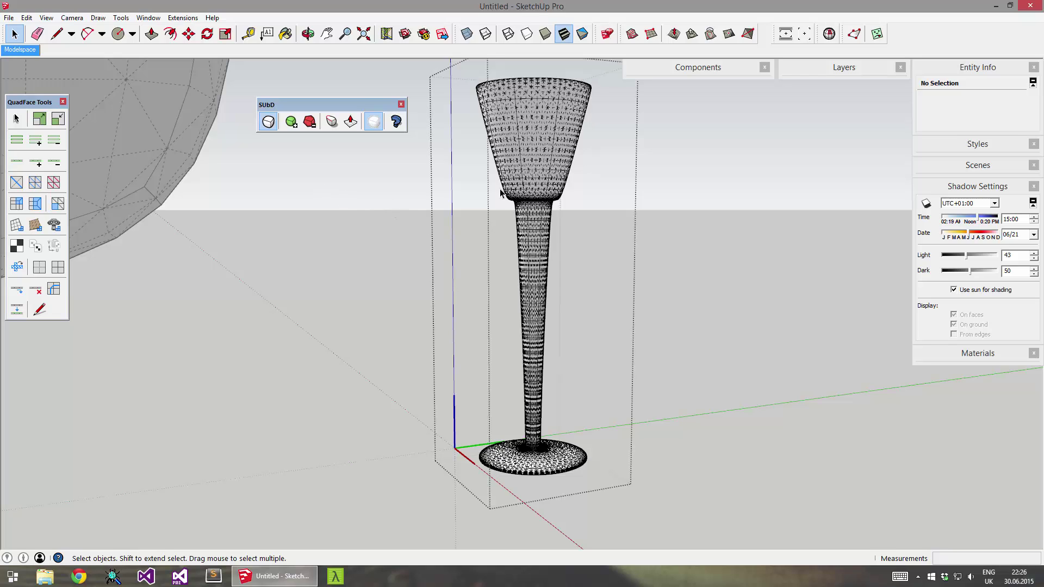
middle_click_drag(556, 177, 588, 267)
Step: Switch the goblet back to its control cage and close the glass component edit
left_click(268, 122)
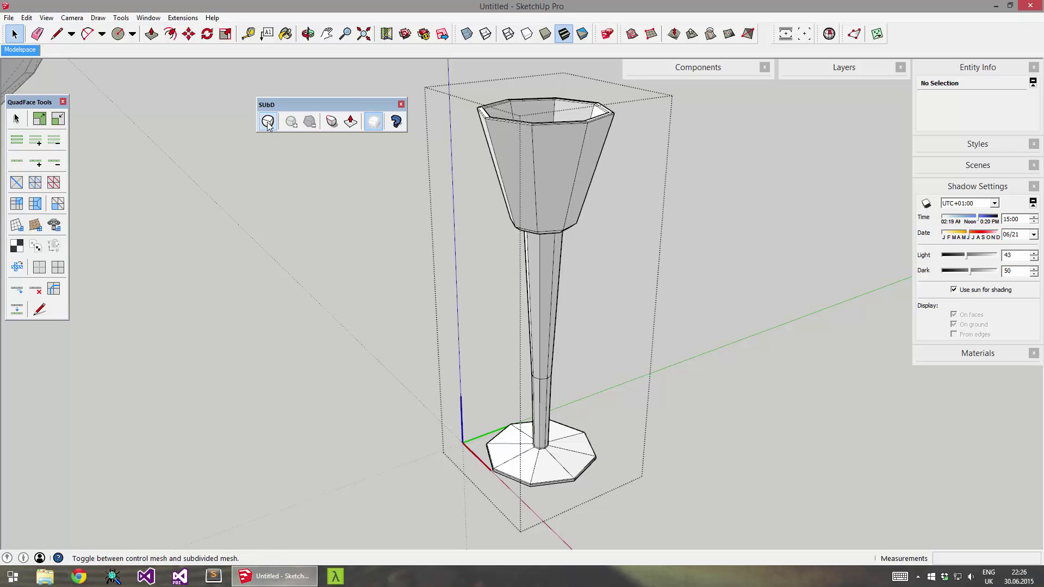
mouse_move(531, 231)
middle_mouse_down()
mouse_move(551, 241)
mouse_move(542, 237)
middle_mouse_up()
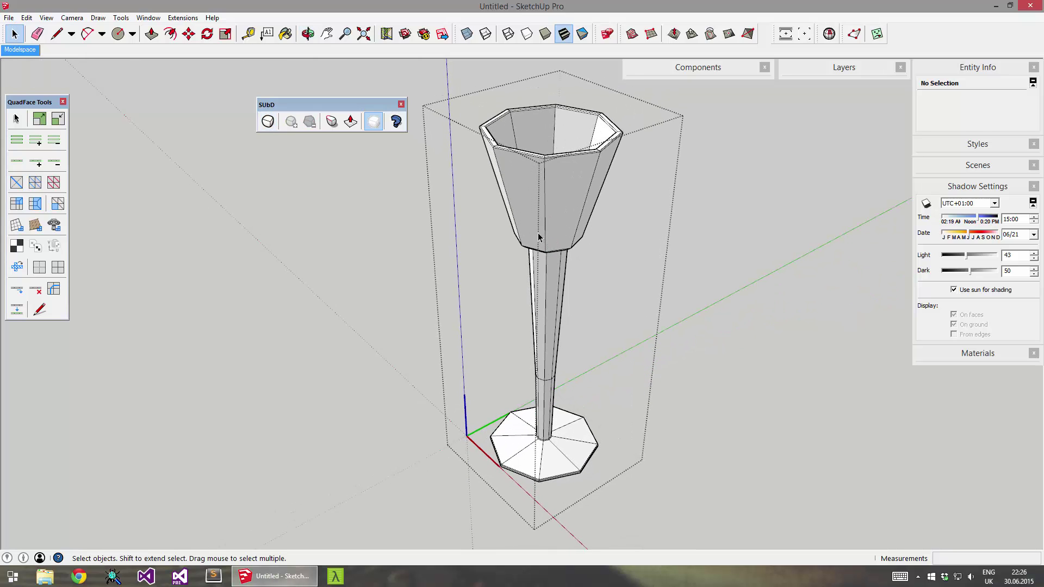
scroll(538, 237, "down", 3)
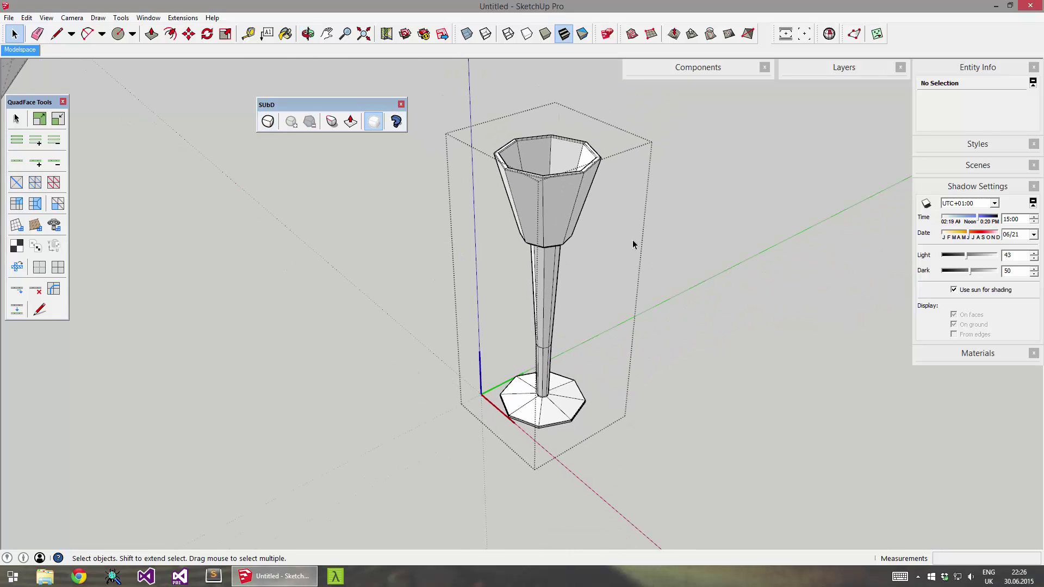
left_click(677, 244)
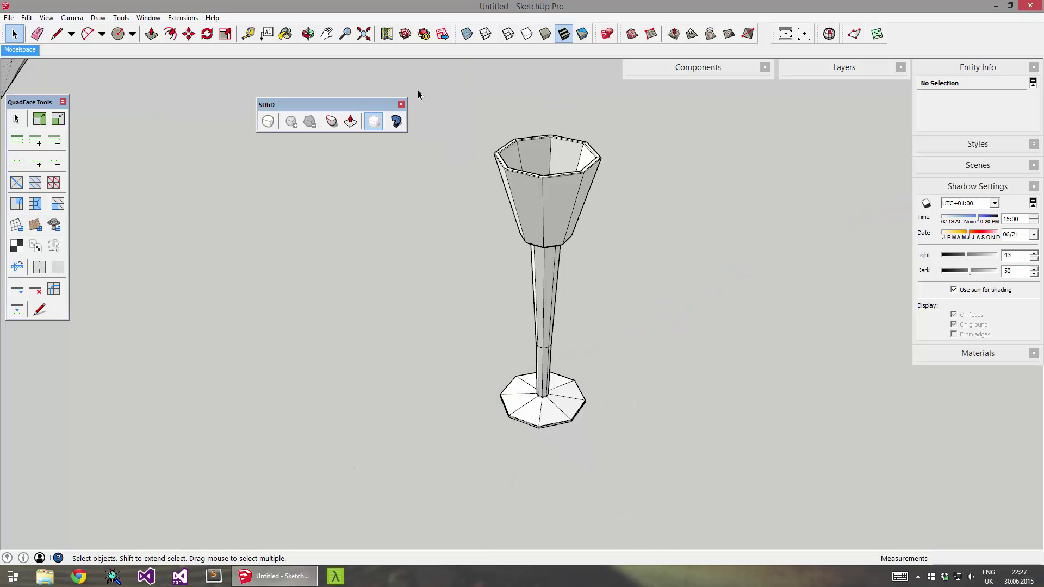
Step: Open the recent '69 Dodge Charger - WIP' model, discarding the untitled glass scene
left_click(9, 17)
left_click(112, 265)
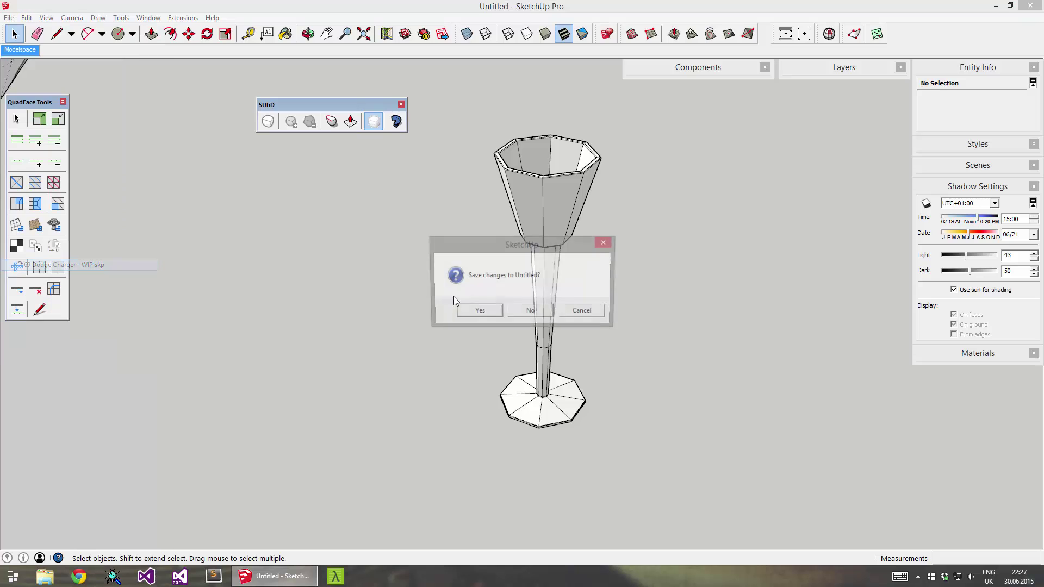
left_click(532, 315)
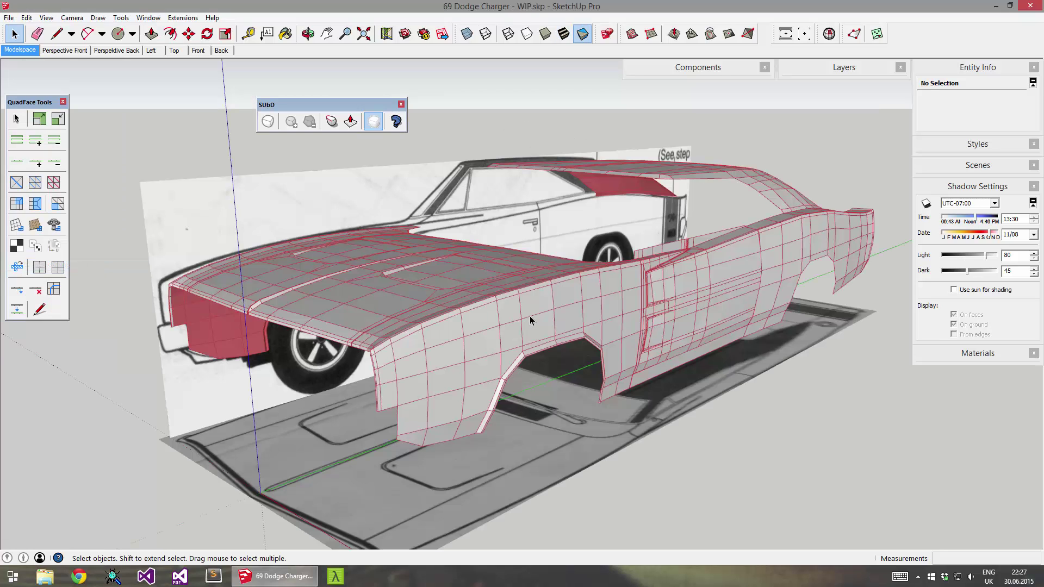
Step: Orbit around the Charger's quad-mesh body from side, rear and front views
middle_click_drag(530, 316, 814, 277)
middle_click_drag(471, 283, 623, 373)
middle_click_drag(492, 361, 526, 330)
scroll(369, 348, "up", 3)
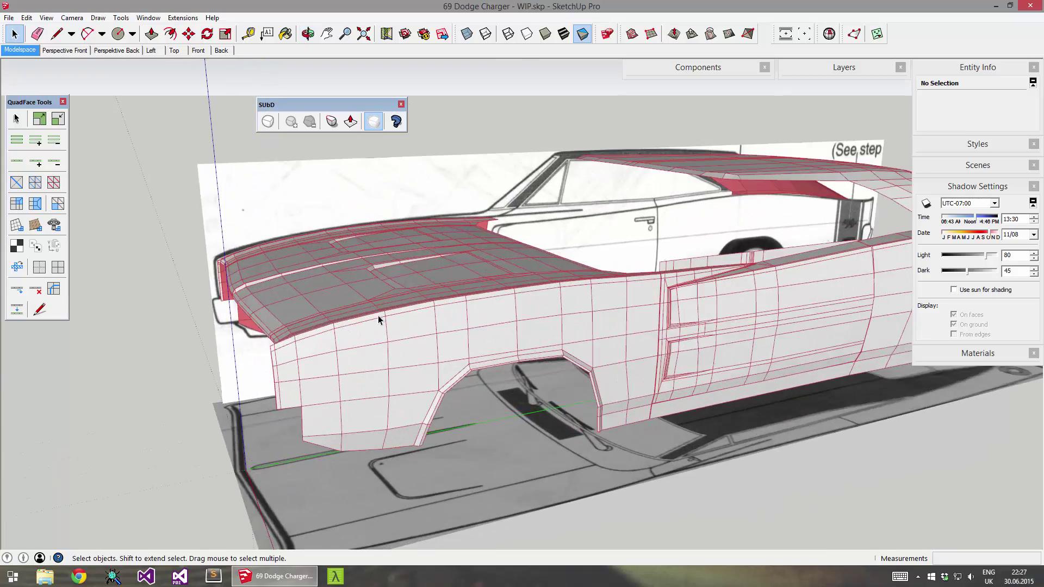
middle_click_drag(380, 322, 296, 287)
scroll(506, 350, "up", 3)
key("space")
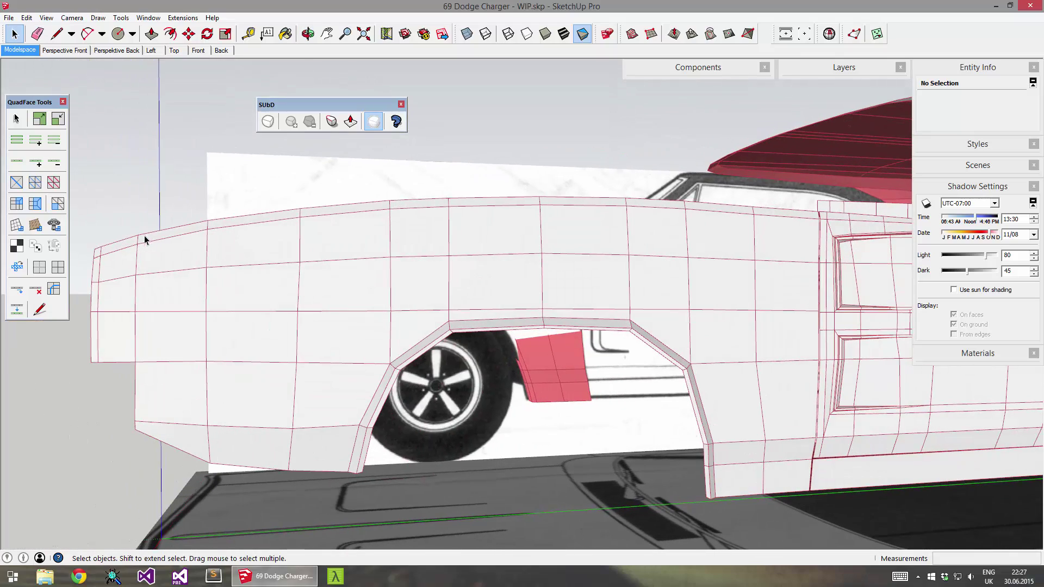
middle_click_drag(361, 243, 413, 256)
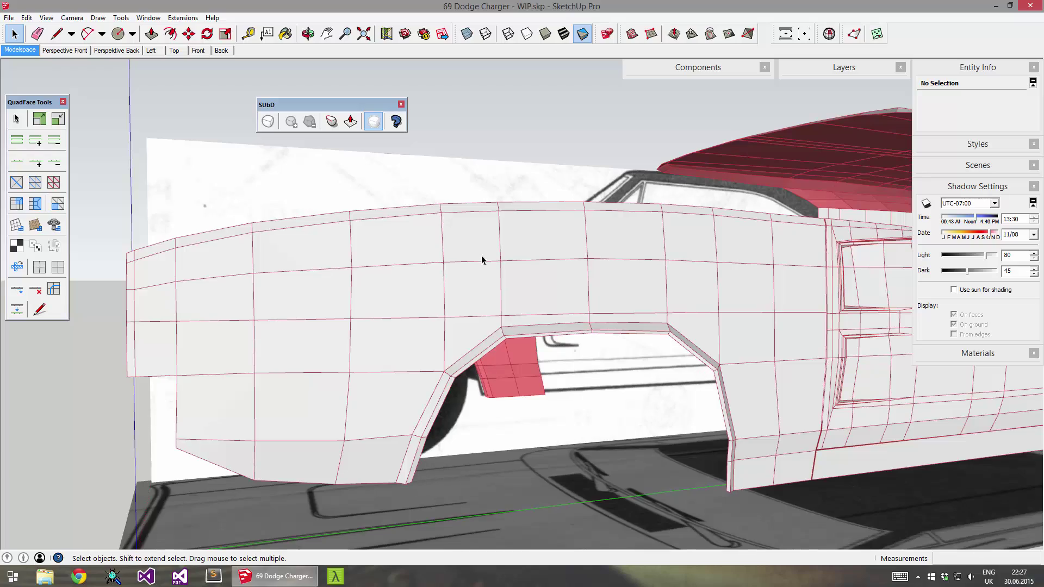
middle_click_drag(470, 265, 401, 321)
Step: Show the Front Fender as a subdivided surface and raise its subdivision level
left_click(430, 310)
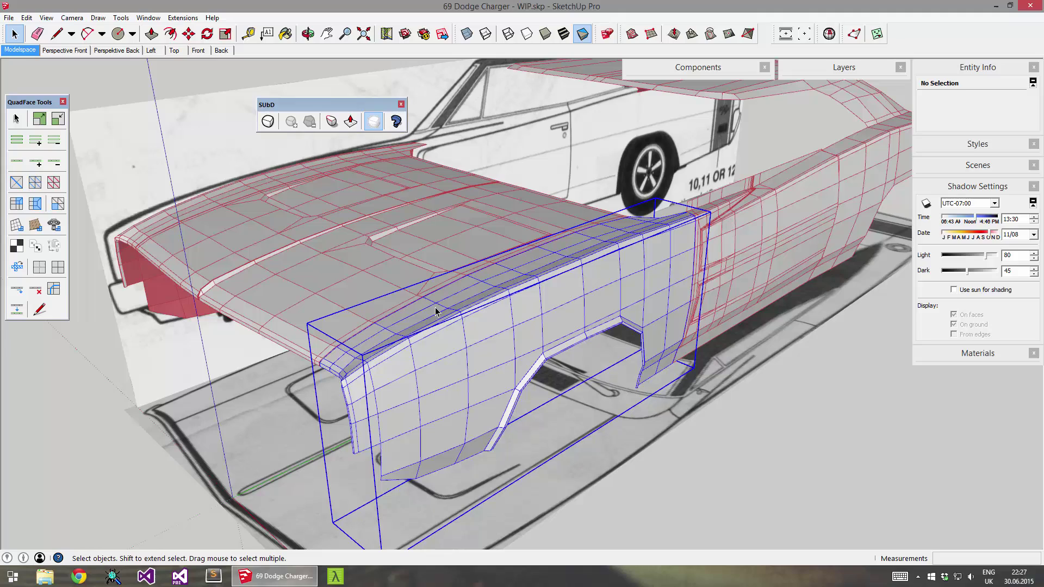
left_click(268, 122)
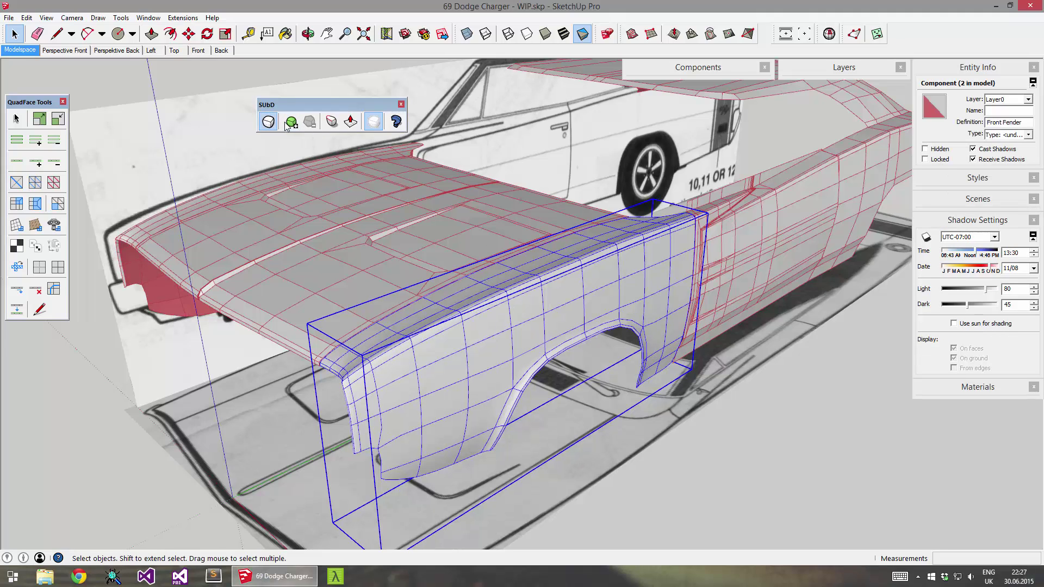
left_click(288, 124)
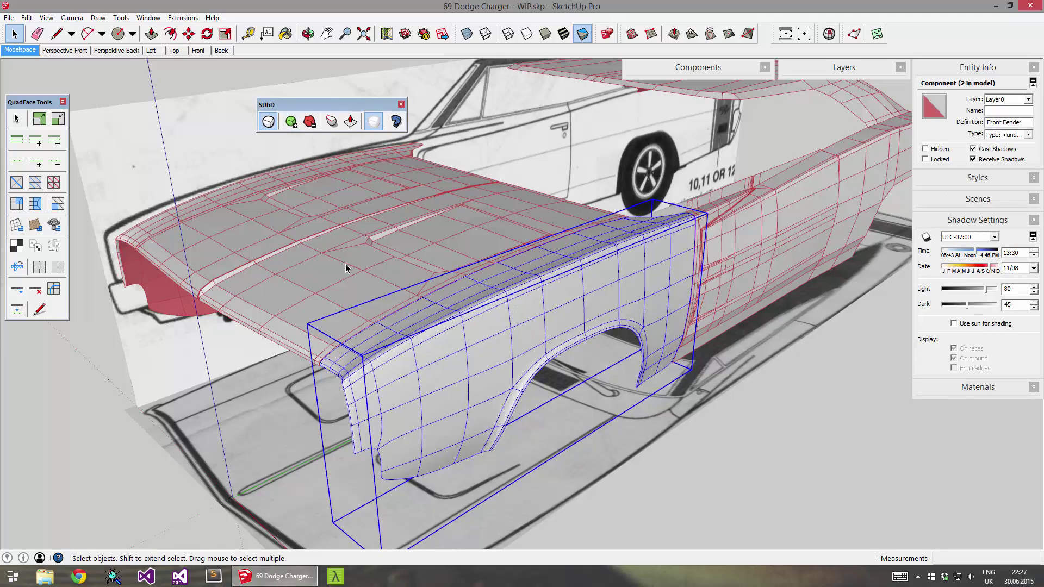
Step: Subdivide the Hood at a higher level, revealing its scoop
left_click(323, 225)
left_click(270, 122)
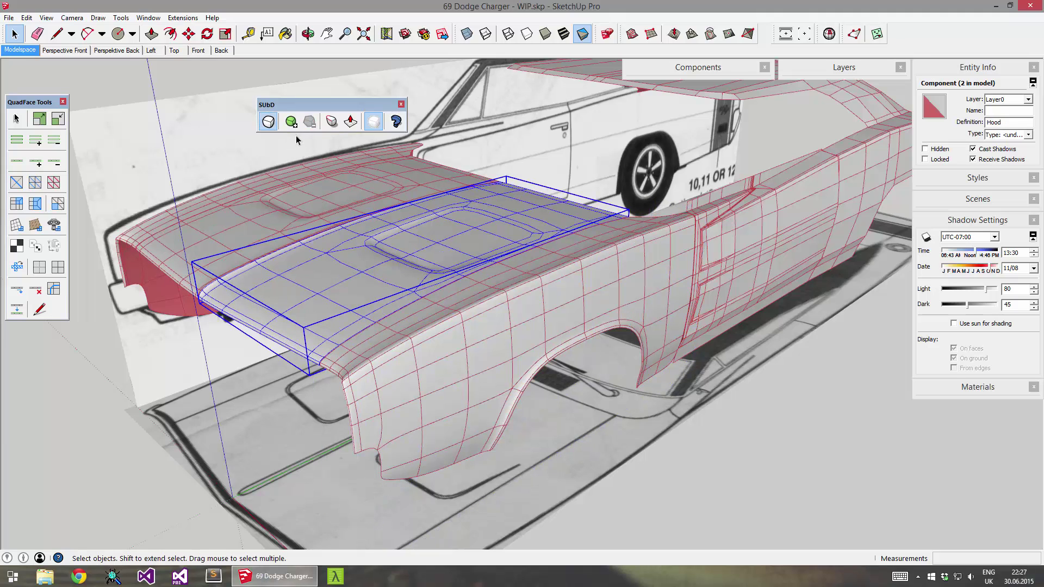
left_click(291, 122)
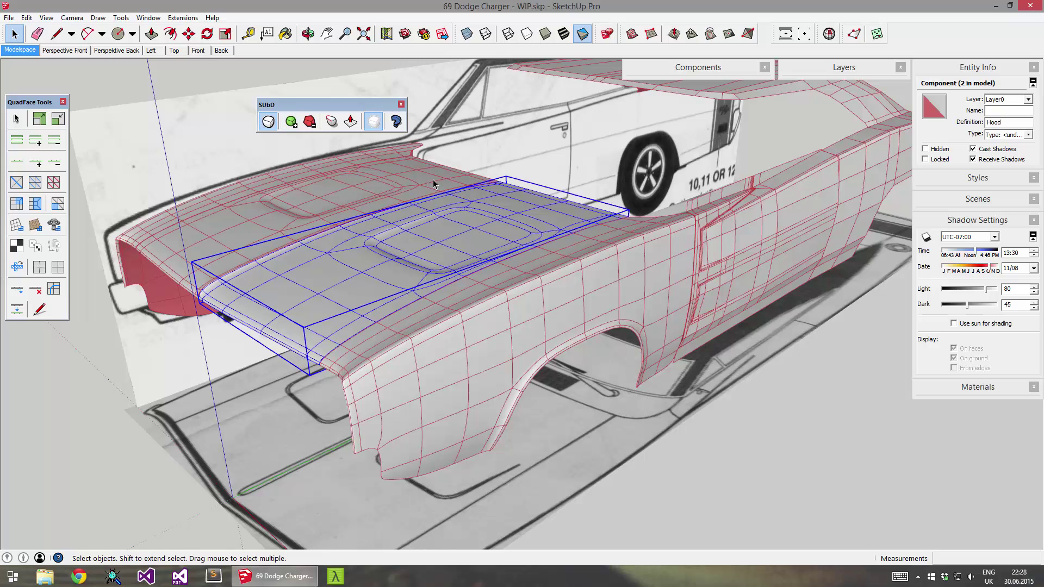
Step: Zoom in over the hood scoop and open the Hood component for editing
scroll(291, 333, "up", 10)
mouse_move(279, 333)
middle_mouse_down()
mouse_move(359, 292)
mouse_move(338, 239)
middle_mouse_up()
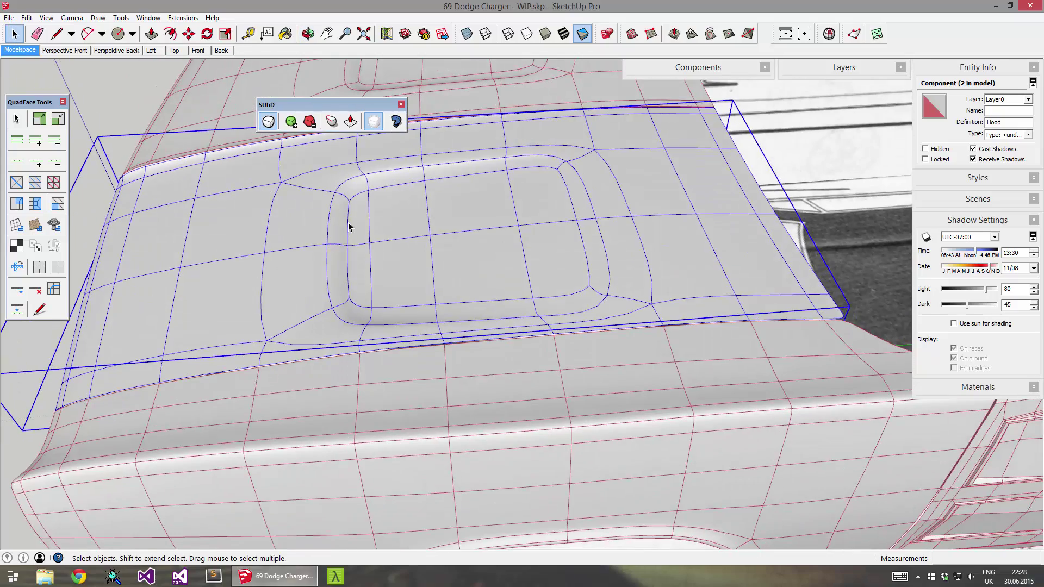
double_click(349, 227)
scroll(349, 226, "up", 3)
scroll(349, 223, "up", 2)
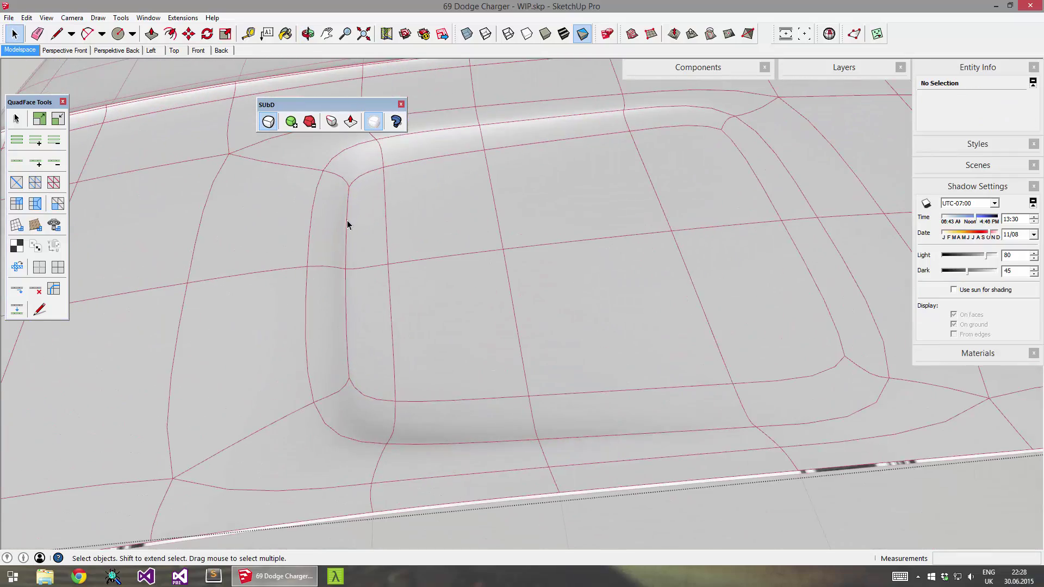
Step: Select the edge loop around the scoop's inner rim, removing stray faces
left_click(347, 220)
left_click(345, 319, "ctrl")
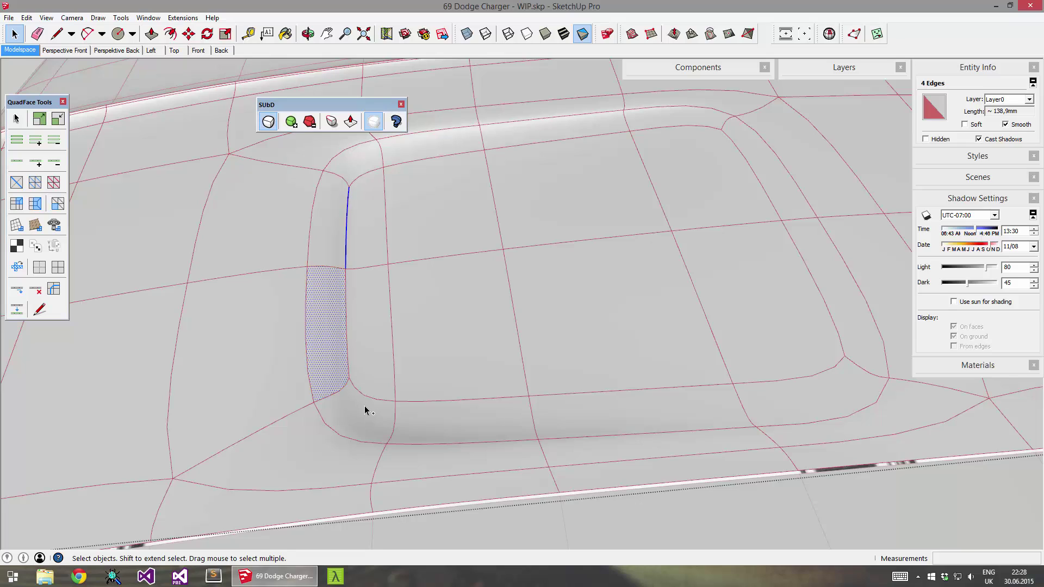
left_click(352, 380, "ctrl")
left_click(349, 372, "ctrl")
left_click(438, 401, "ctrl")
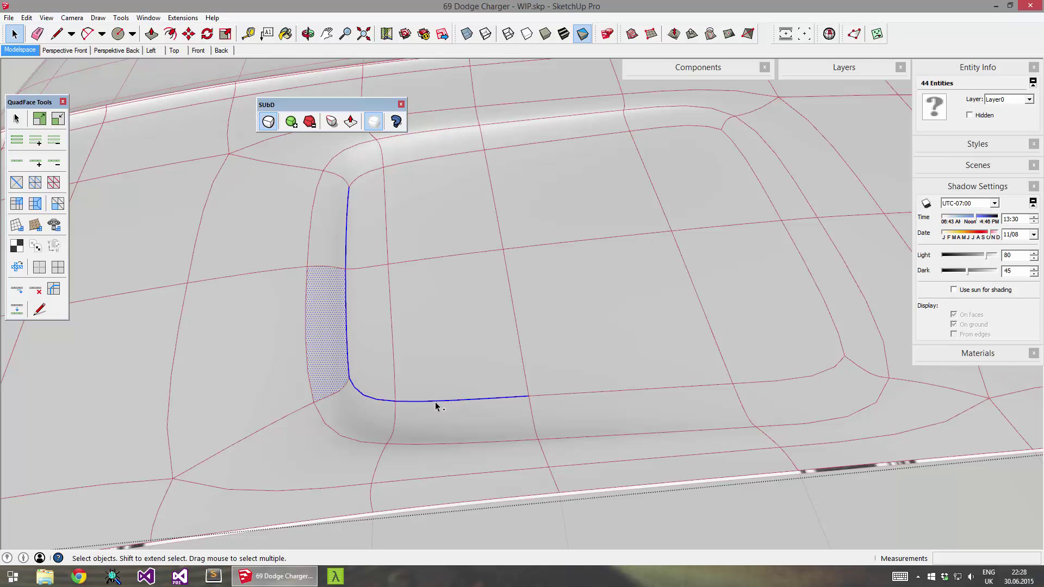
left_click(367, 176, "ctrl")
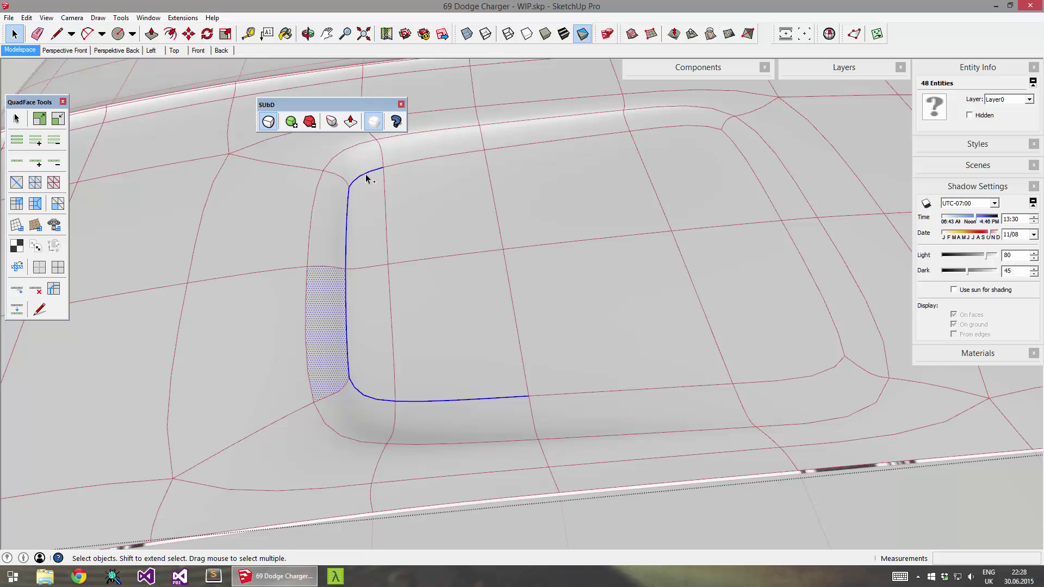
left_click(418, 159, "ctrl")
left_click(437, 159, "ctrl")
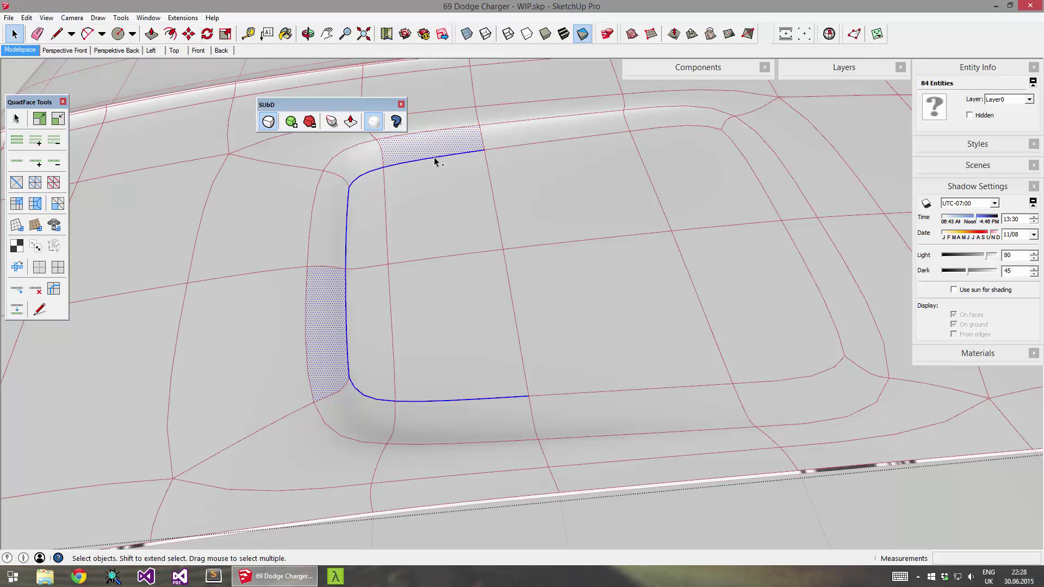
left_click(500, 150, "ctrl")
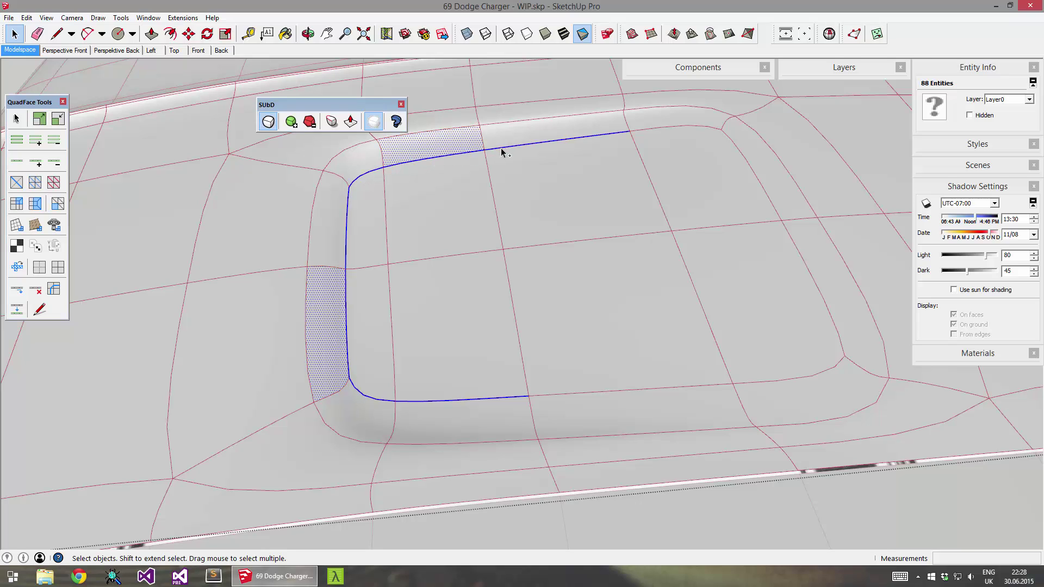
left_click(597, 392, "ctrl")
left_click(336, 314, "shift")
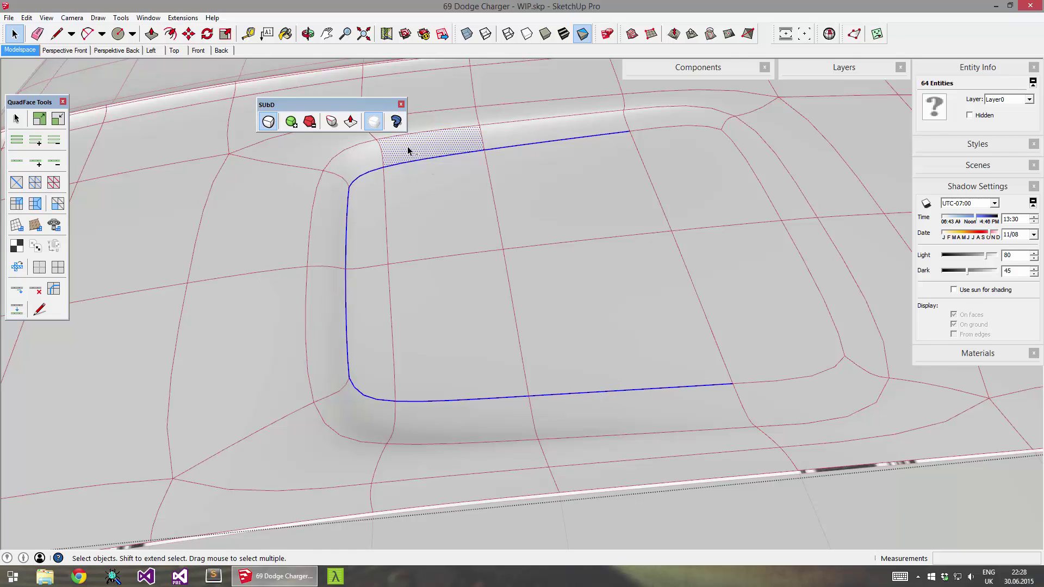
left_click(406, 152, "shift")
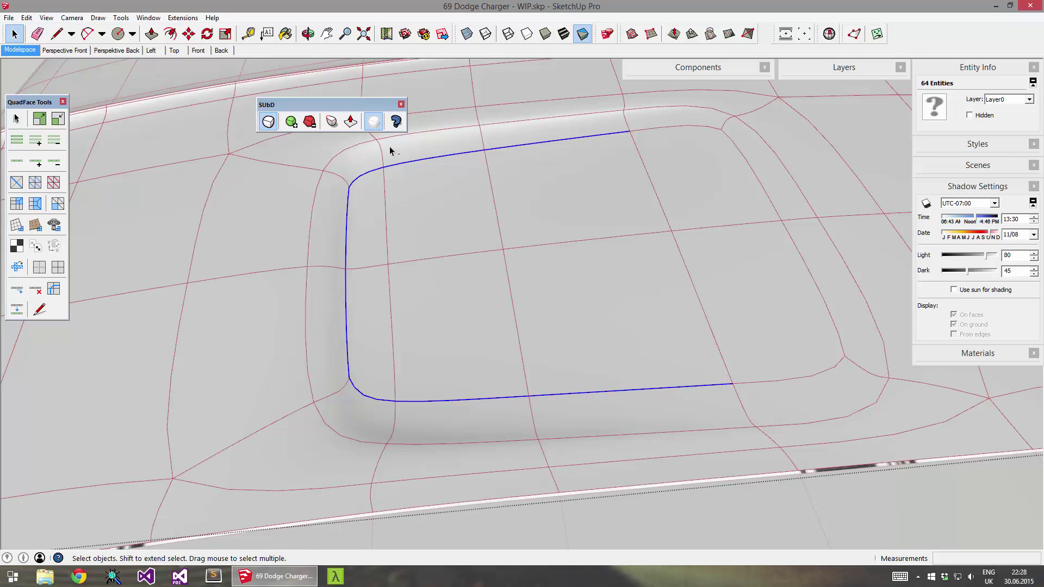
Step: Crease the selected scoop rim loop to about 0.46
left_click(331, 123)
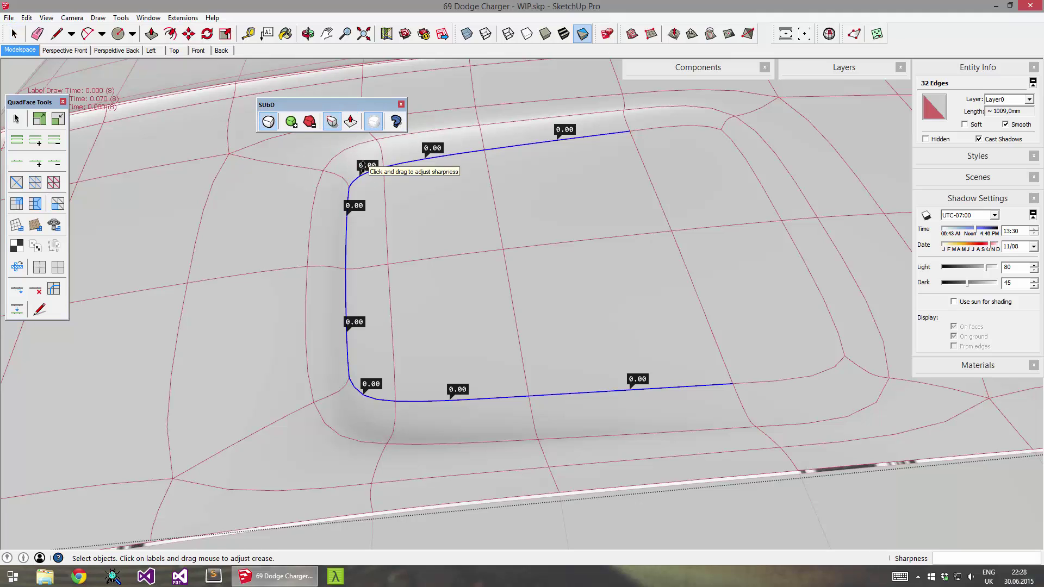
left_click_drag(363, 165, 437, 115)
key("space")
Step: Select the top-right and bottom-right rim edges and crease them to 0.50
middle_click_drag(494, 221, 649, 134)
scroll(506, 226, "up", 3)
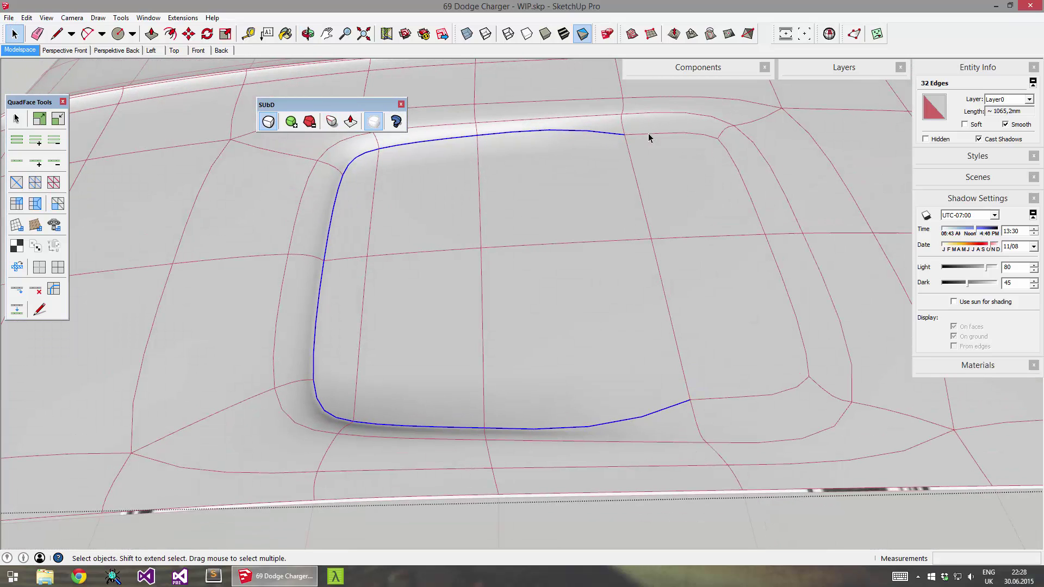
left_click(649, 136)
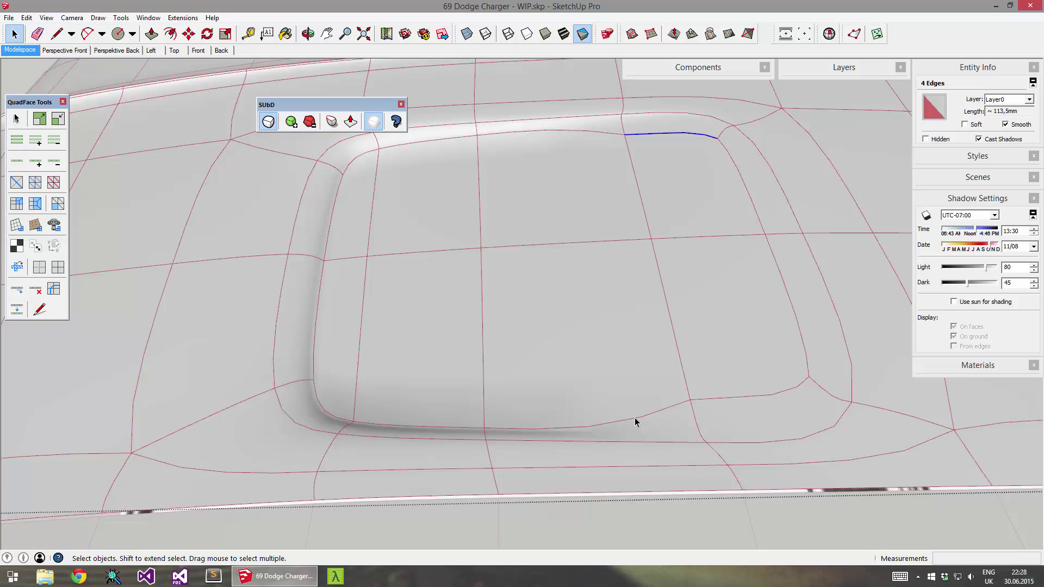
left_click(760, 400, "ctrl")
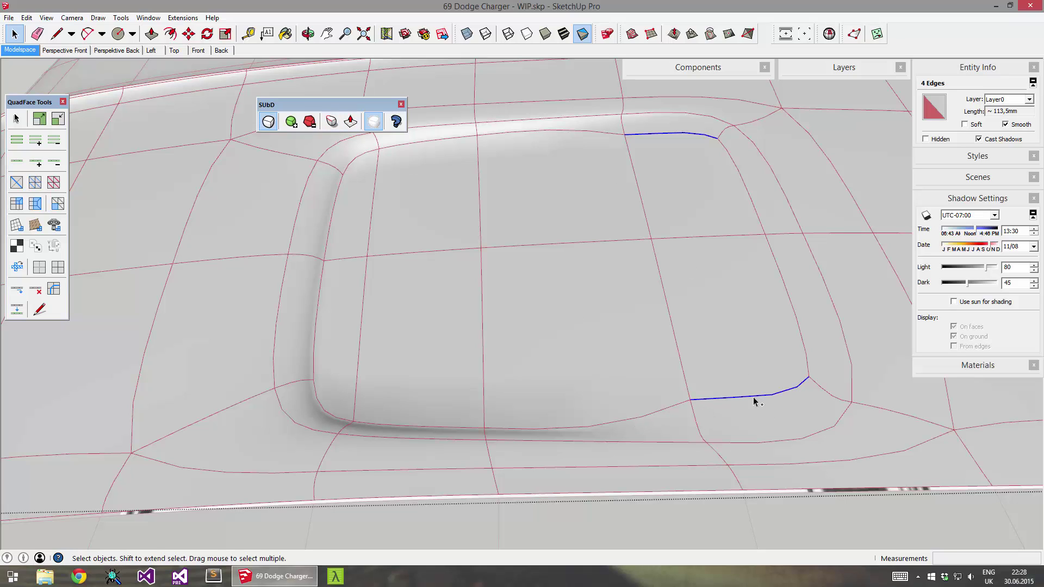
left_click(332, 121)
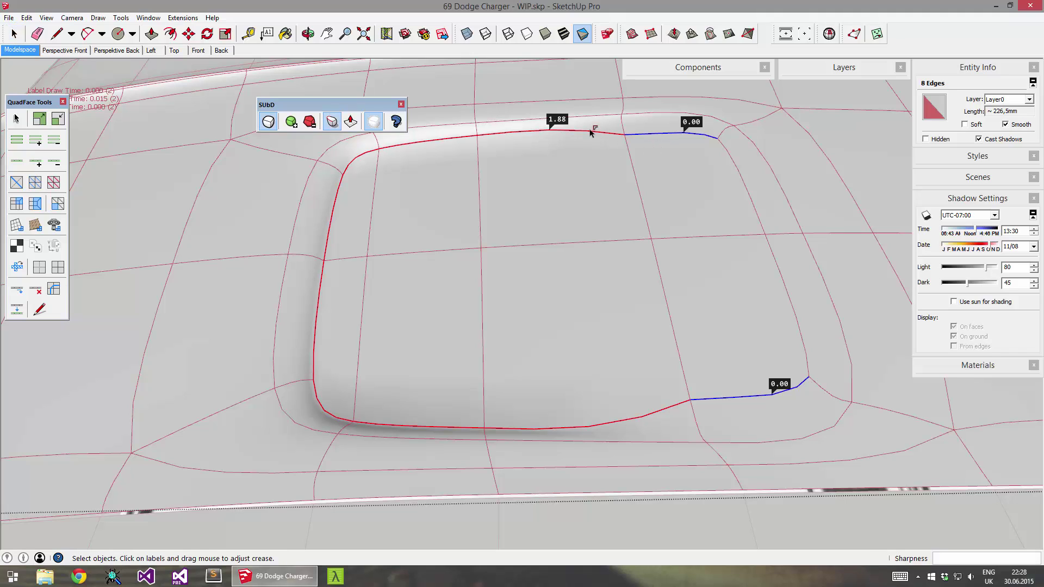
left_click(691, 122)
left_click_drag(699, 117, 705, 98)
middle_click_drag(615, 234, 629, 271)
scroll(629, 270, "down", 5)
left_click(602, 238)
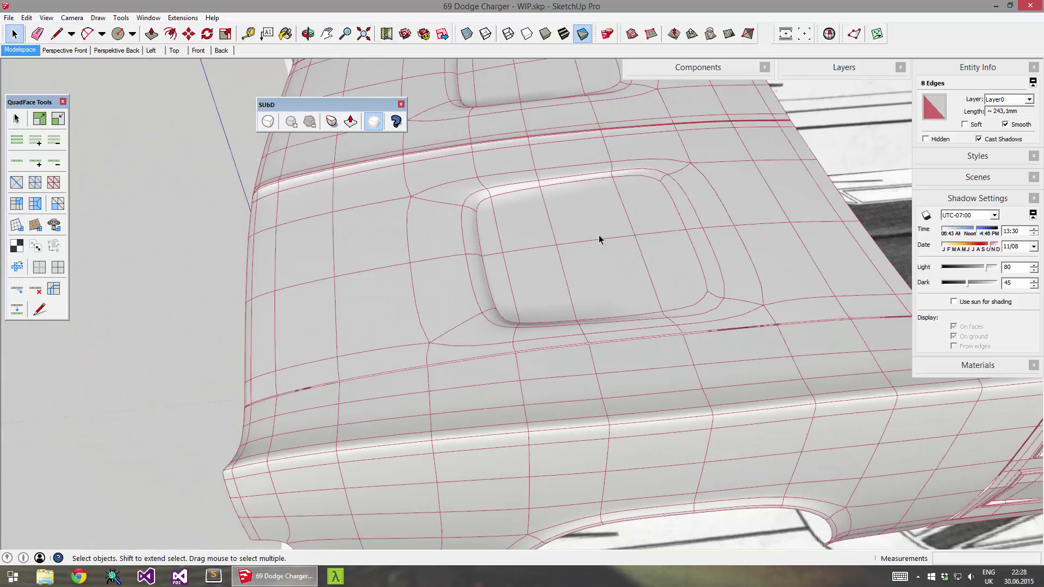
middle_click_drag(696, 281, 381, 180)
left_click(374, 121)
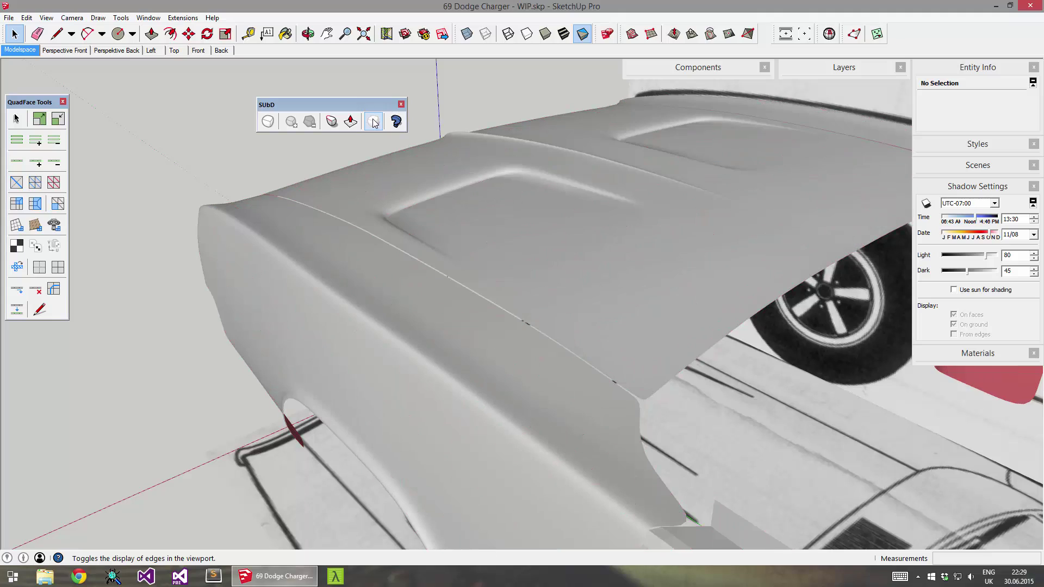
middle_click_drag(328, 269, 326, 299)
scroll(325, 298, "down", 2)
scroll(726, 225, "up", 5)
scroll(566, 220, "down", 1)
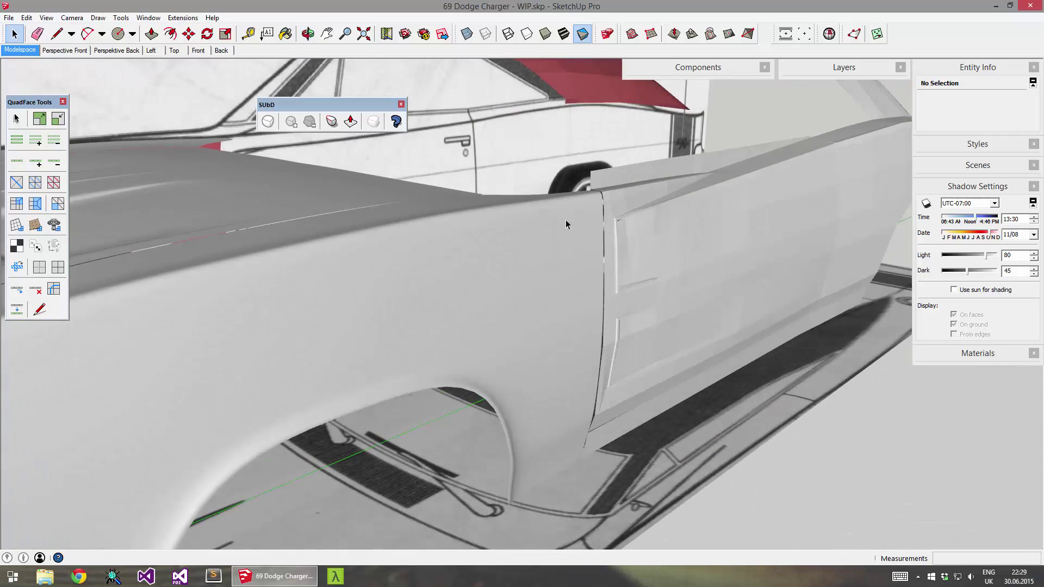
left_click(373, 121)
middle_click_drag(769, 303, 759, 272)
scroll(821, 266, "down", 6)
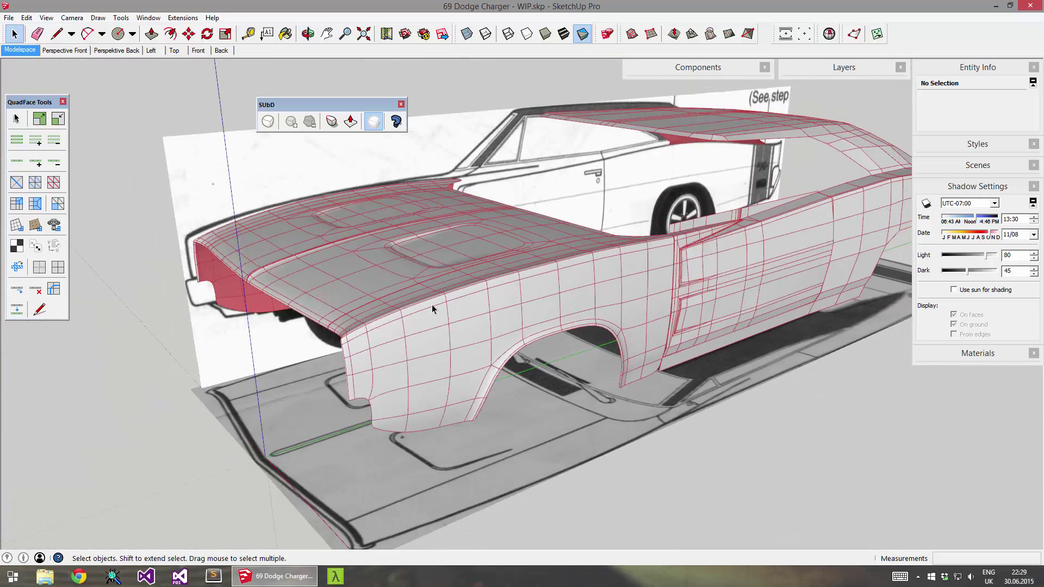
Step: Return the Front Fender and the Hood to their low-poly control meshes
left_click(433, 308)
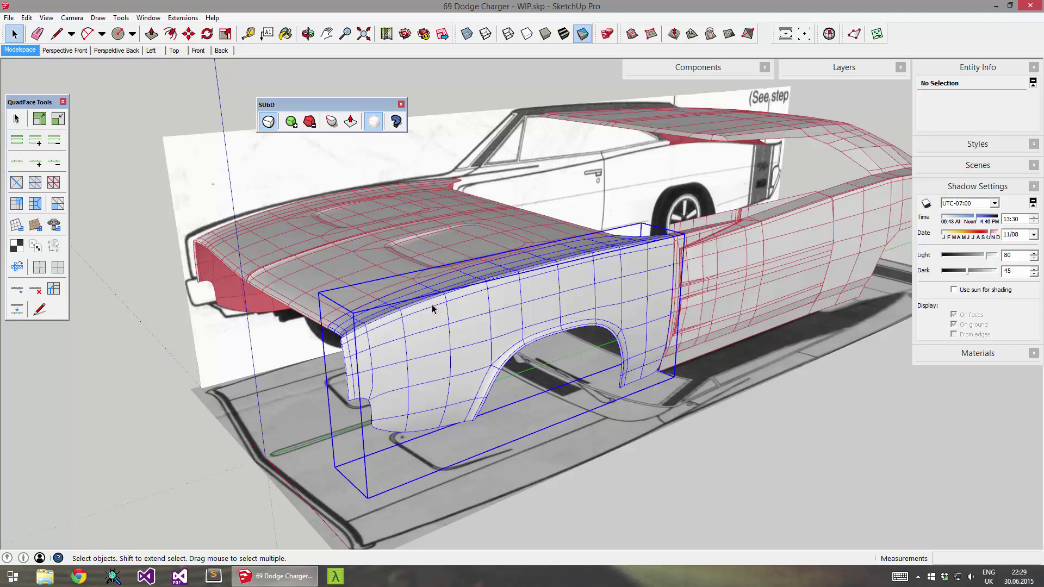
left_click(266, 122)
left_click(308, 282)
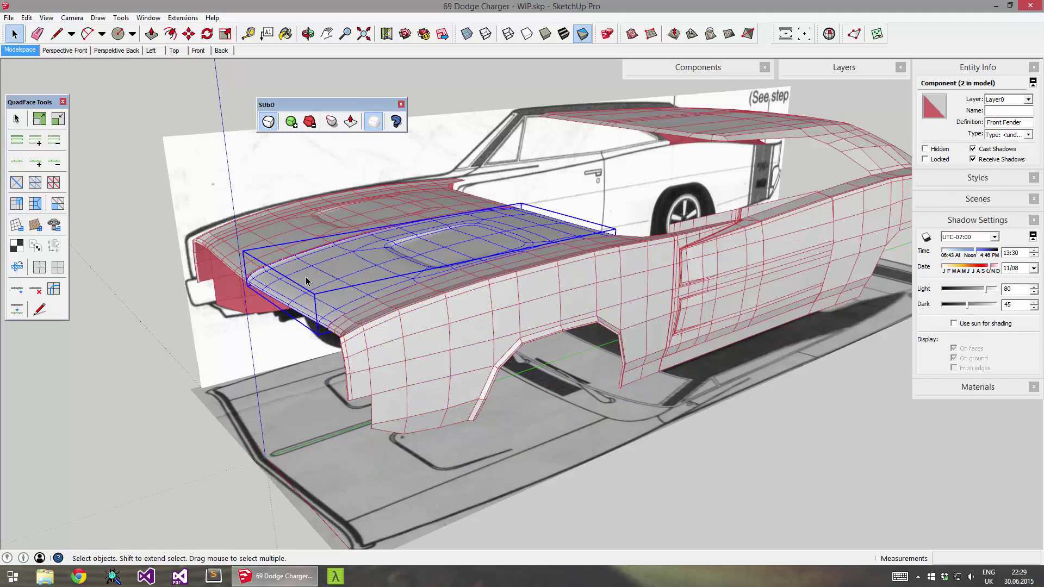
left_click(268, 122)
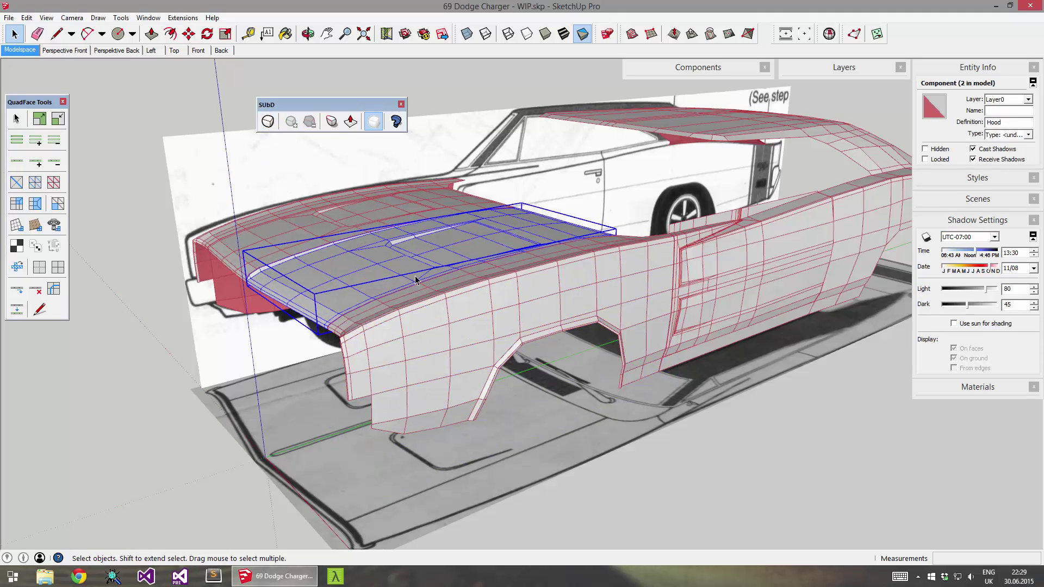
key("o")
left_click_drag(441, 275, 446, 428)
key("space")
left_click(696, 463)
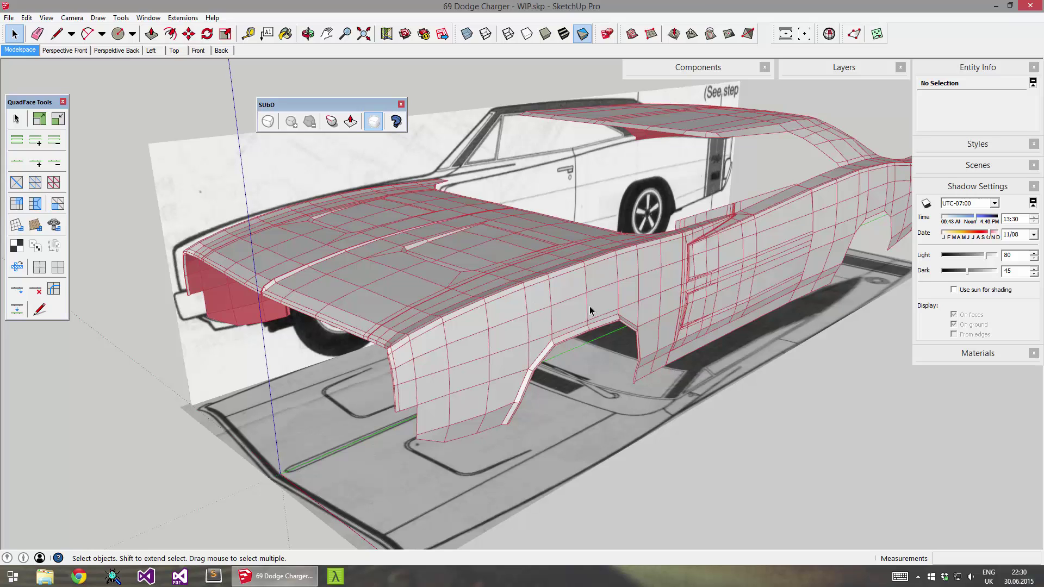
middle_click_drag(564, 298, 501, 304)
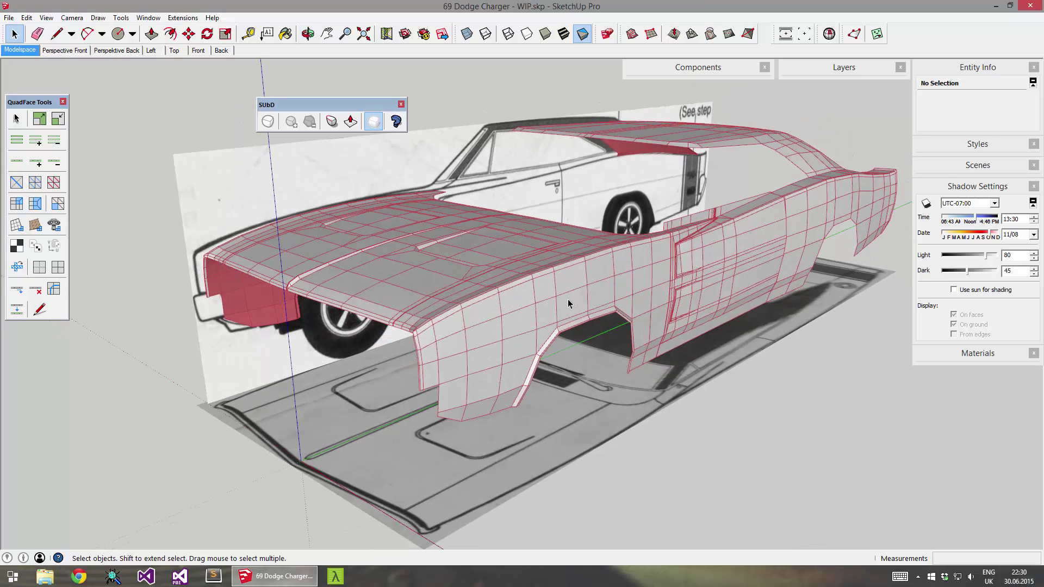
scroll(569, 303, "up", 3)
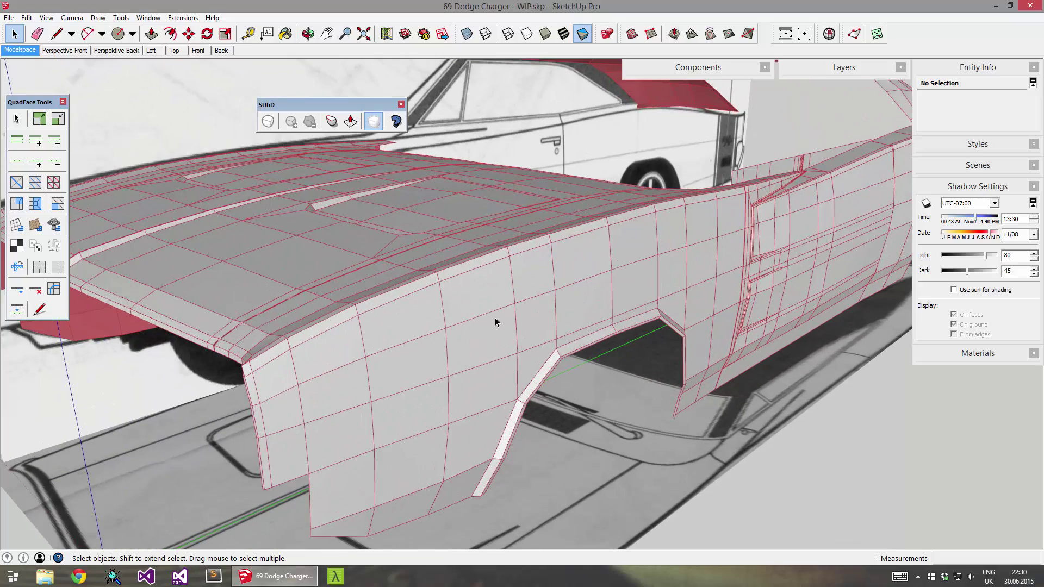
middle_click_drag(495, 320, 552, 277)
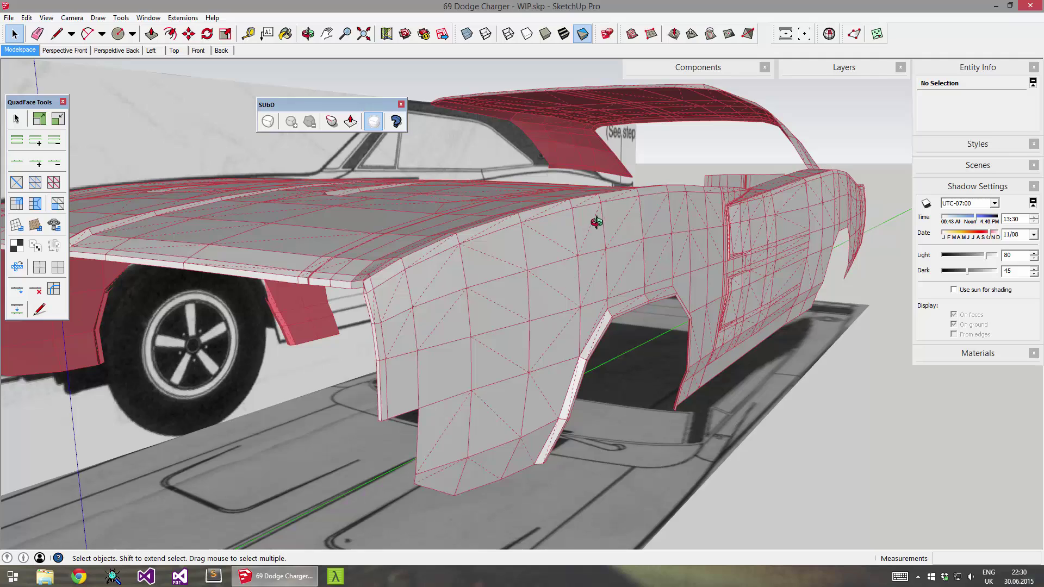
middle_click_drag(596, 223, 558, 268)
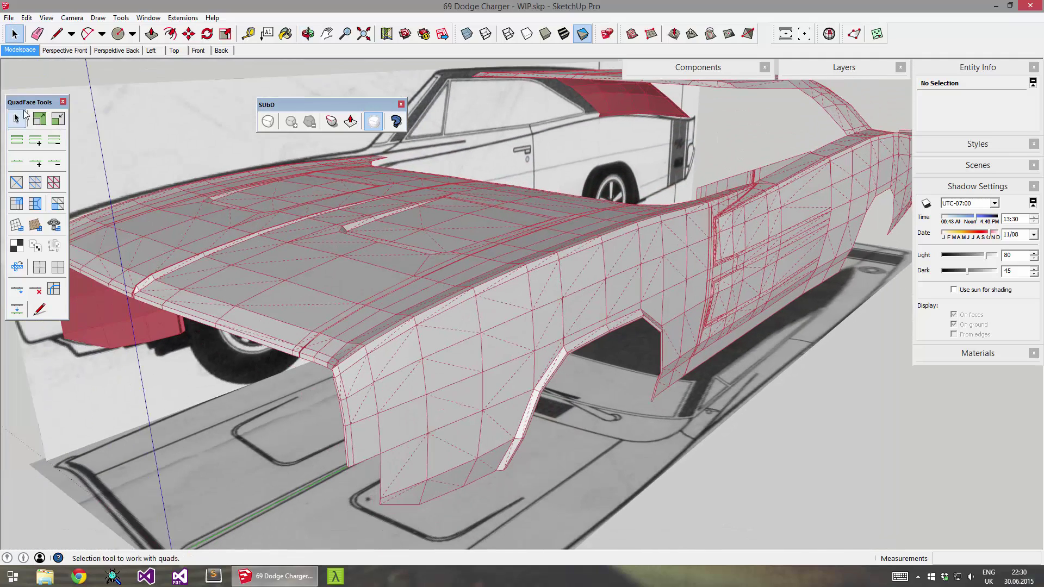
Step: Open the fender component for editing and expand a fender edge into its full QuadFace loop
double_click(494, 327)
left_click(495, 327)
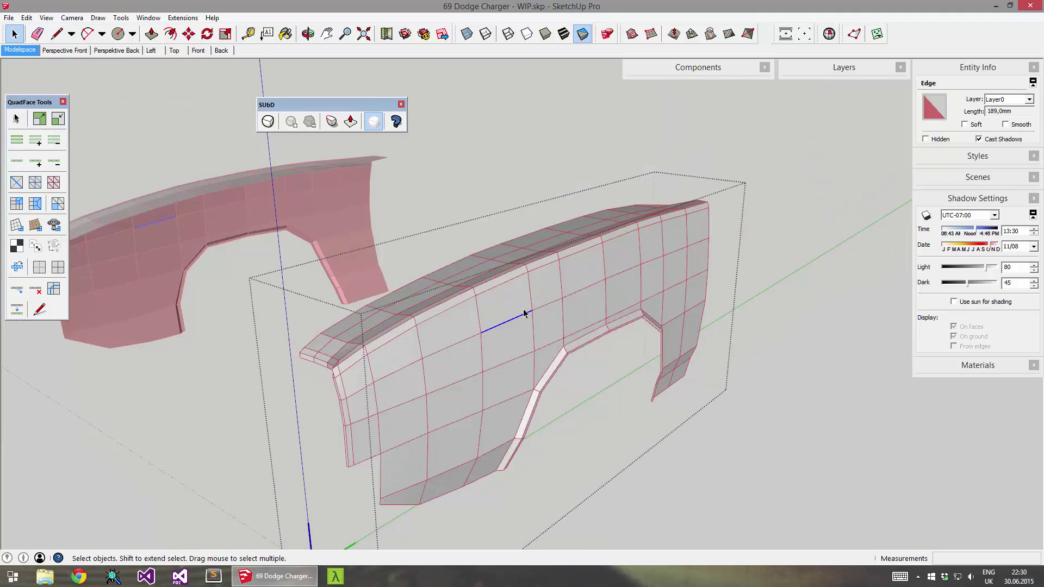
left_click(16, 163)
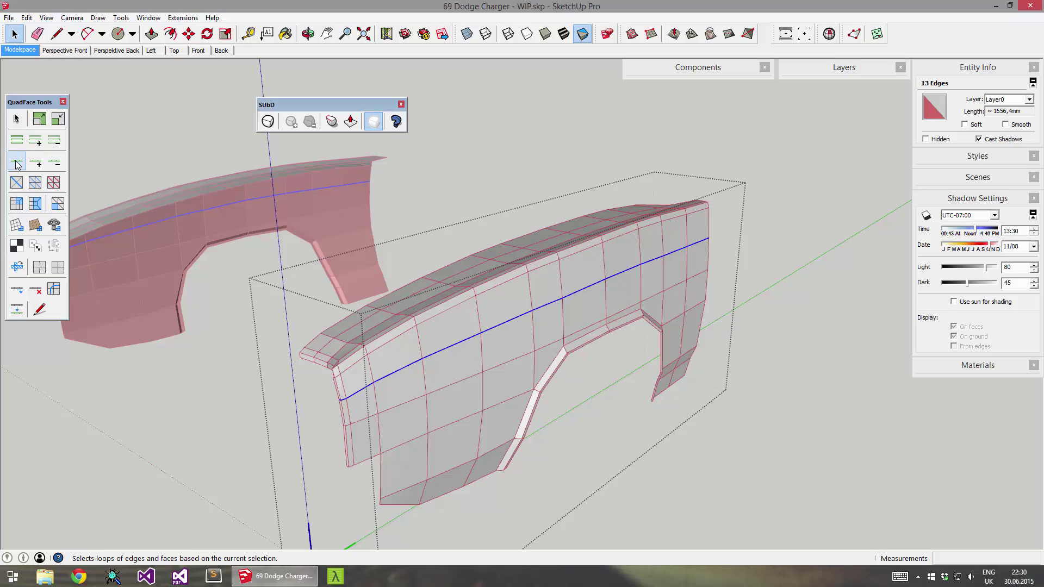
Step: Expand a single fender edge into its edge ring, then clear the selection and orbit around the fender
left_click(442, 388)
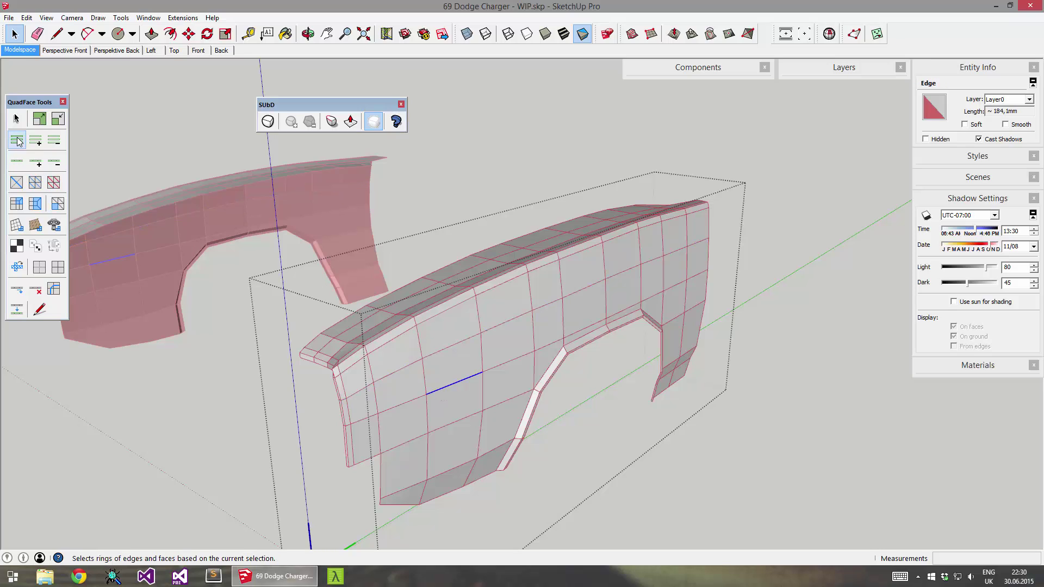
left_click(16, 139)
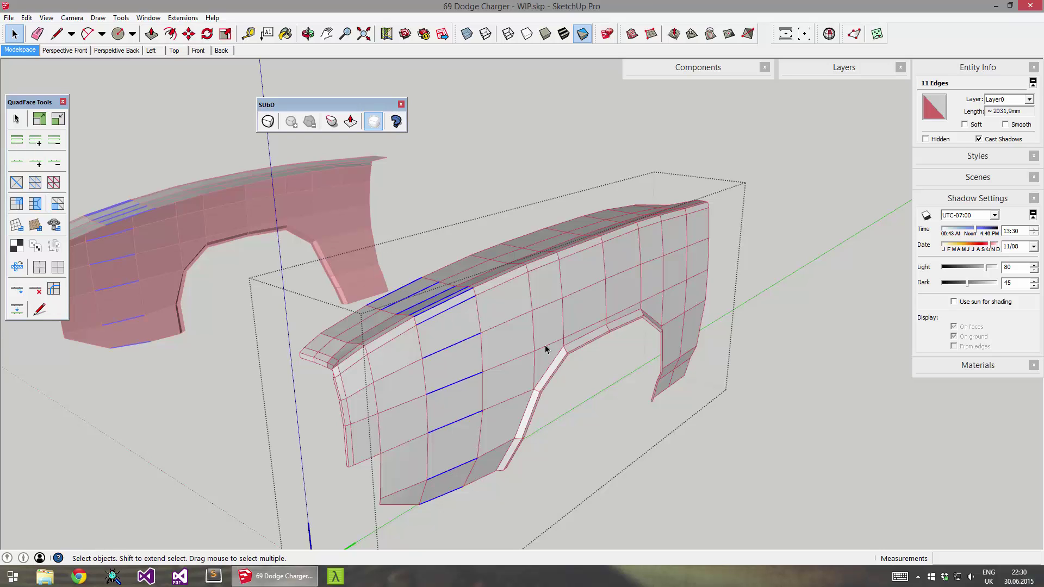
left_click(590, 386)
middle_click_drag(590, 386, 505, 302)
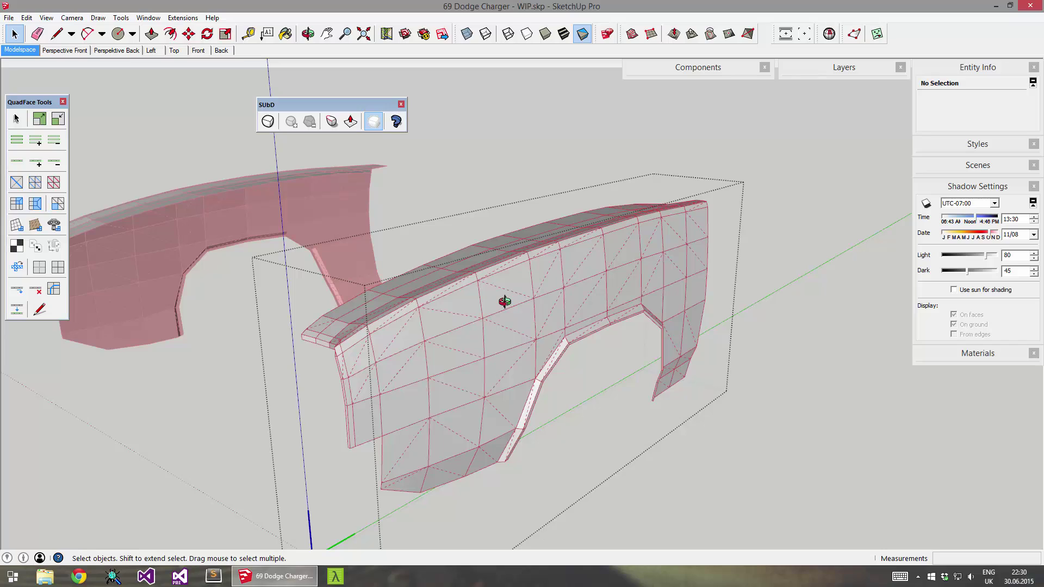
middle_click_drag(436, 333, 492, 327)
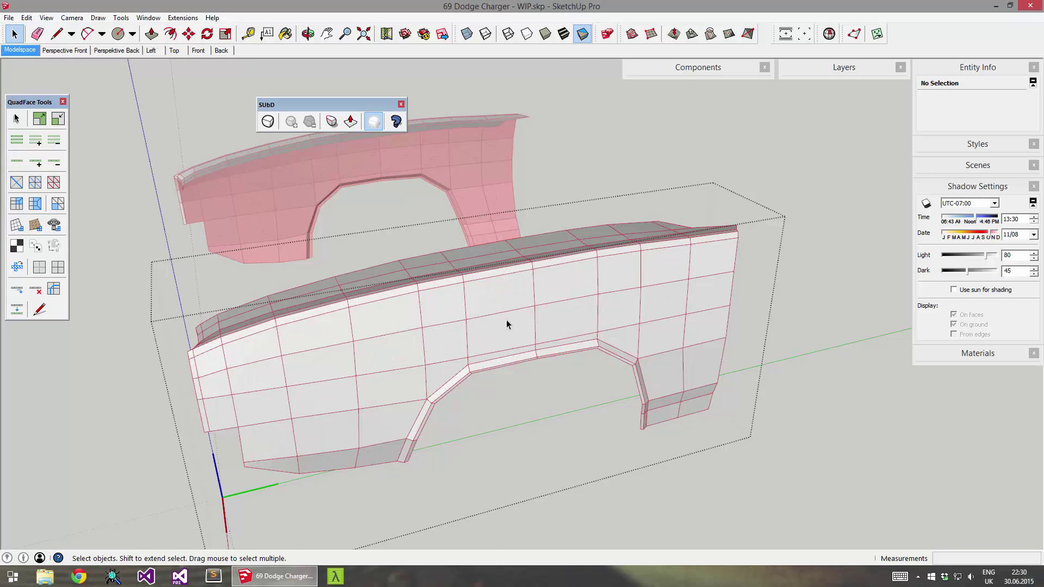
Step: Exit the fender edit and orbit the front fender to reveal the wheel behind it
key("Escape")
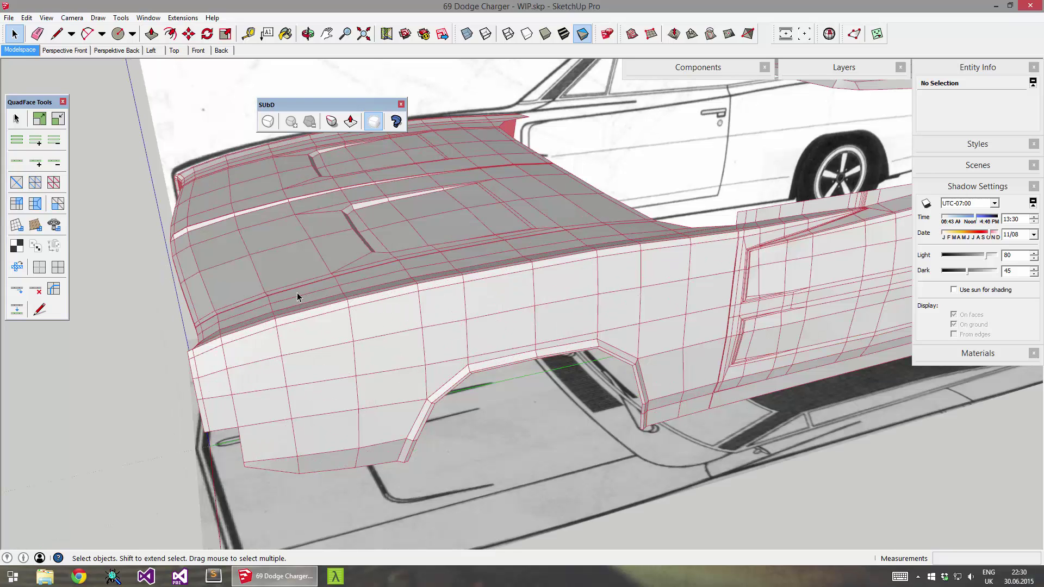
middle_click_drag(271, 299, 310, 296)
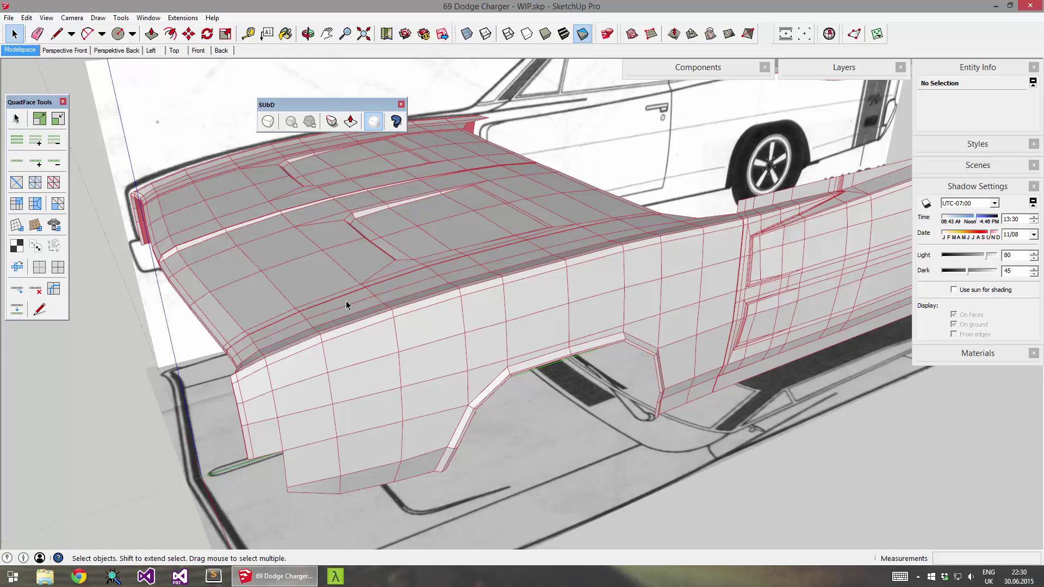
middle_click_drag(387, 334, 502, 292)
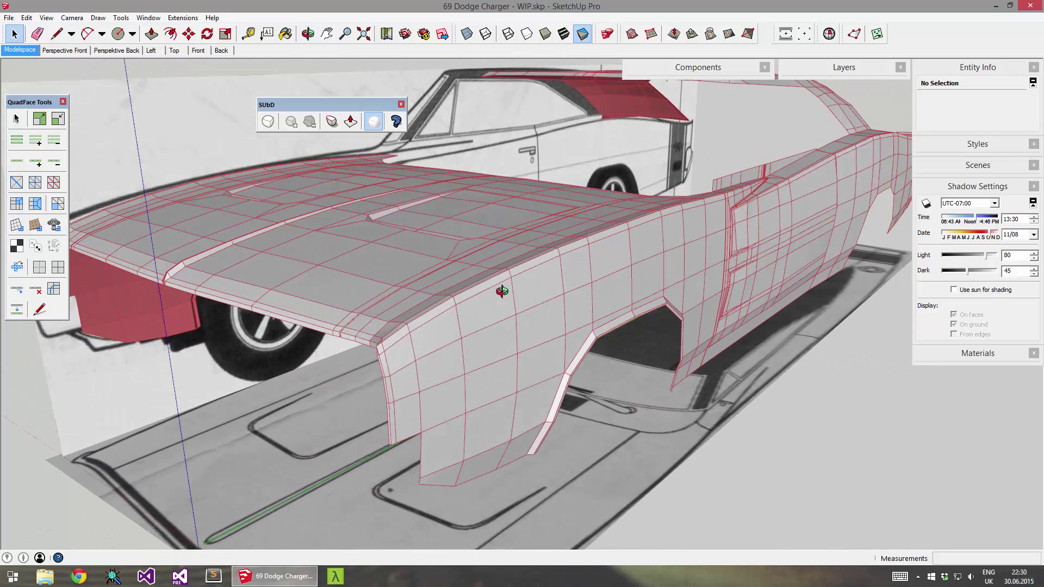